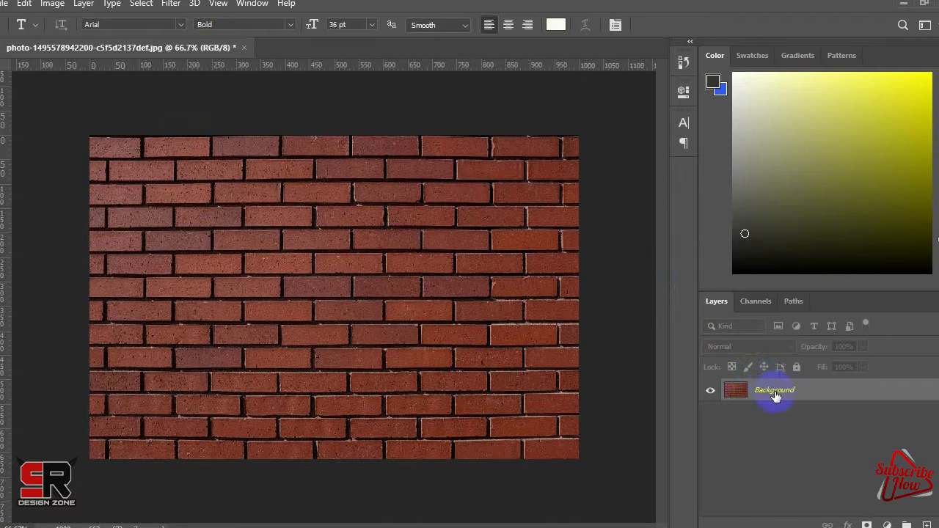
Duplicate the brick wall Background layer and hide the original
key("ctrl+j")
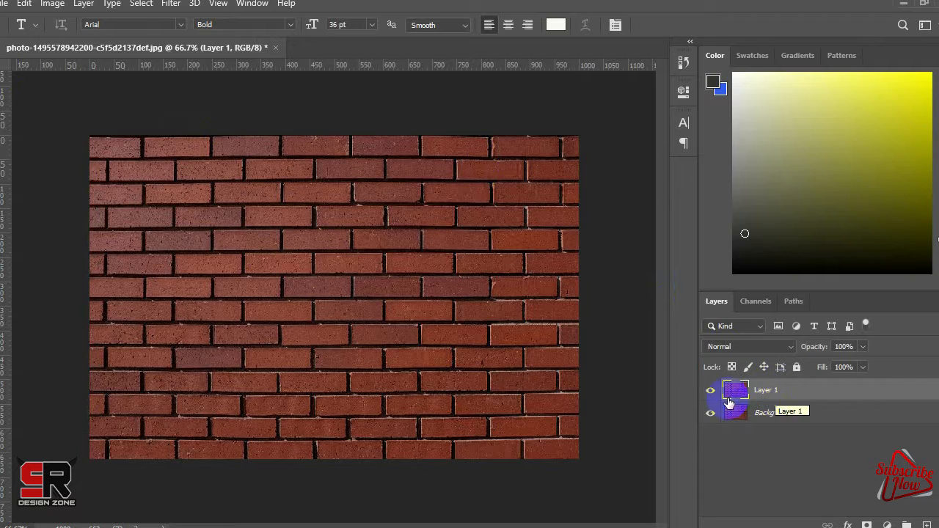
left_click(708, 413)
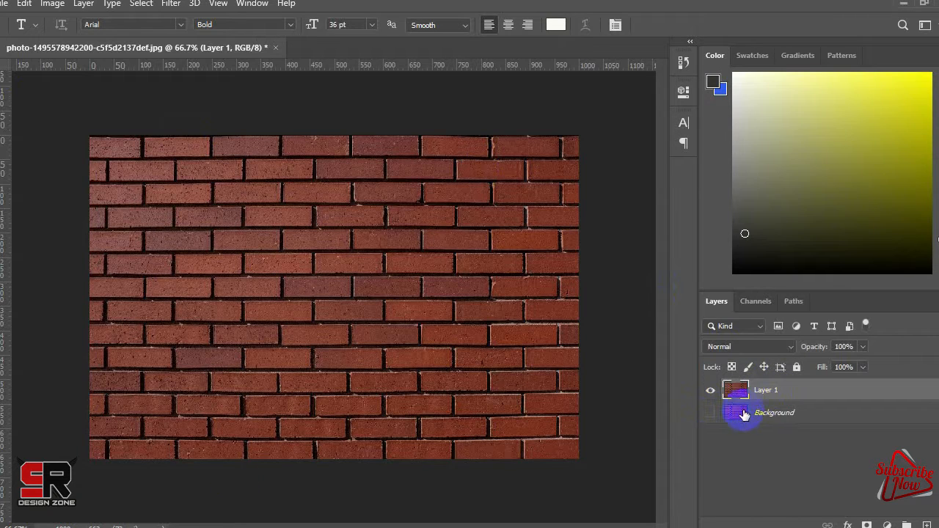
Draw a rounded rectangle about 700 by 338 px with a 30 px radius across the wall and give it a white stroke
left_click(3, 414)
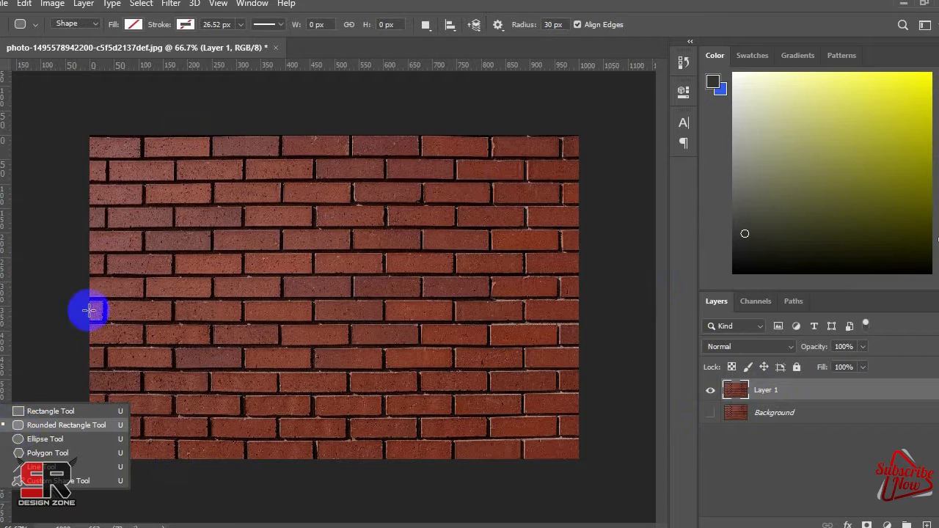
left_click_drag(148, 212, 490, 375)
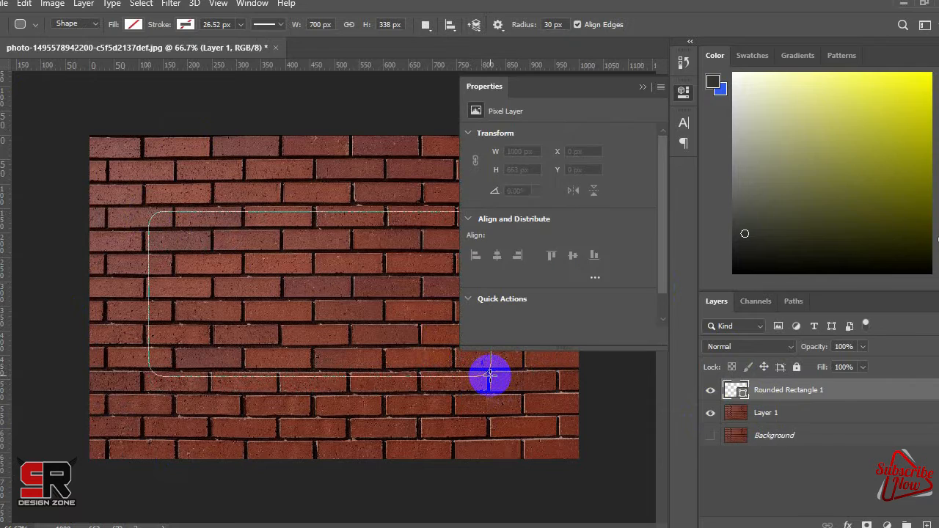
left_click(184, 25)
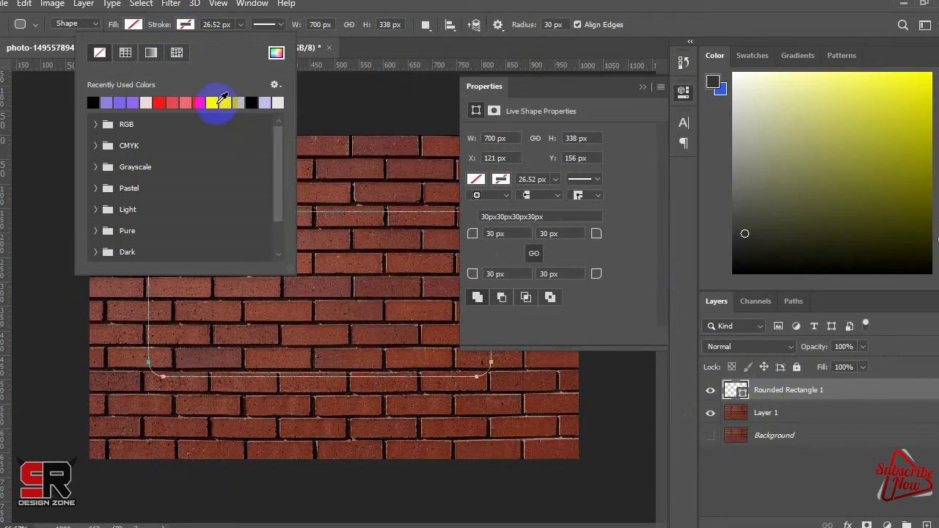
left_click(212, 101)
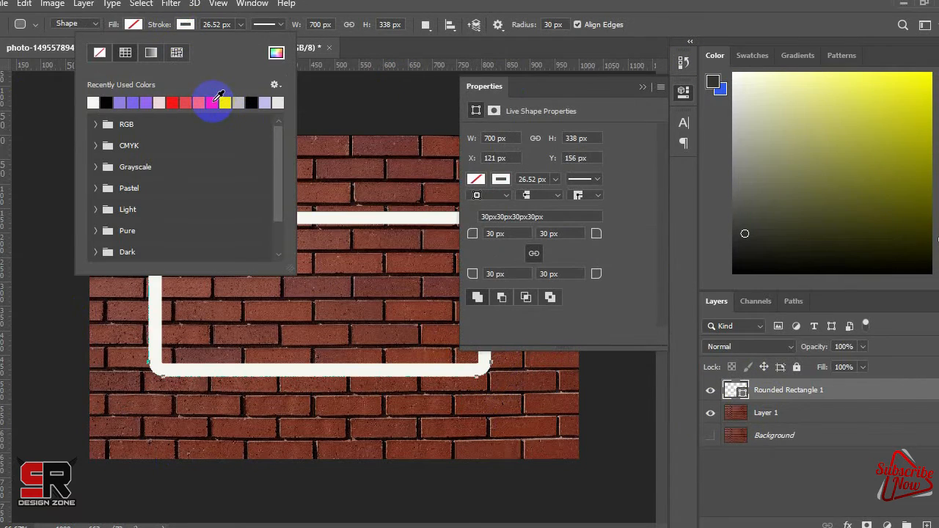
Reduce the rounded rectangle's stroke width to 15.33 px
left_click(242, 25)
left_click_drag(241, 42, 228, 44)
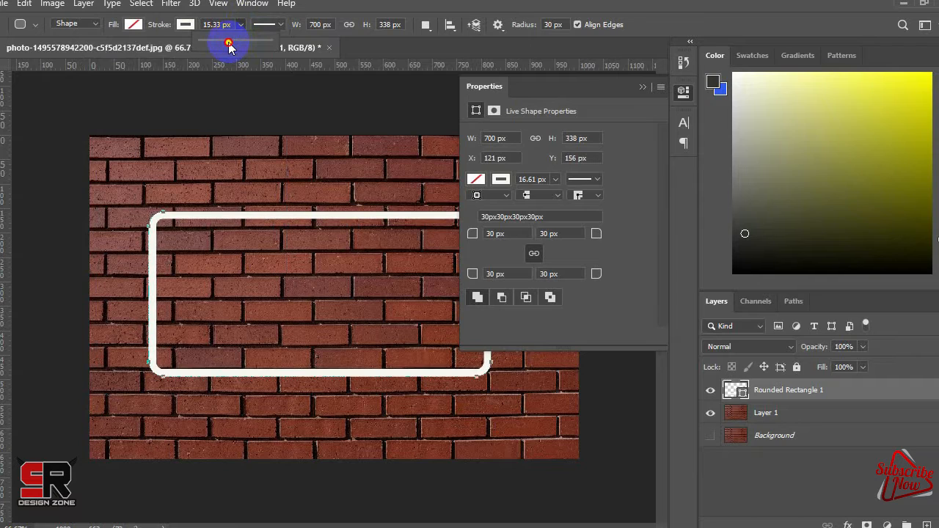
left_click(642, 91)
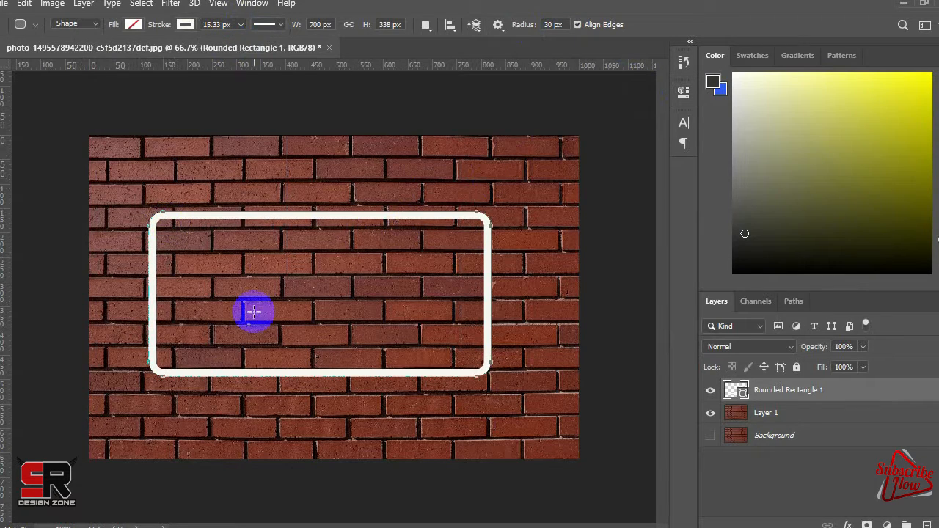
Add five Drop Shadow effects to the rounded rectangle layer and keep only the first one enabled
right_click(840, 390)
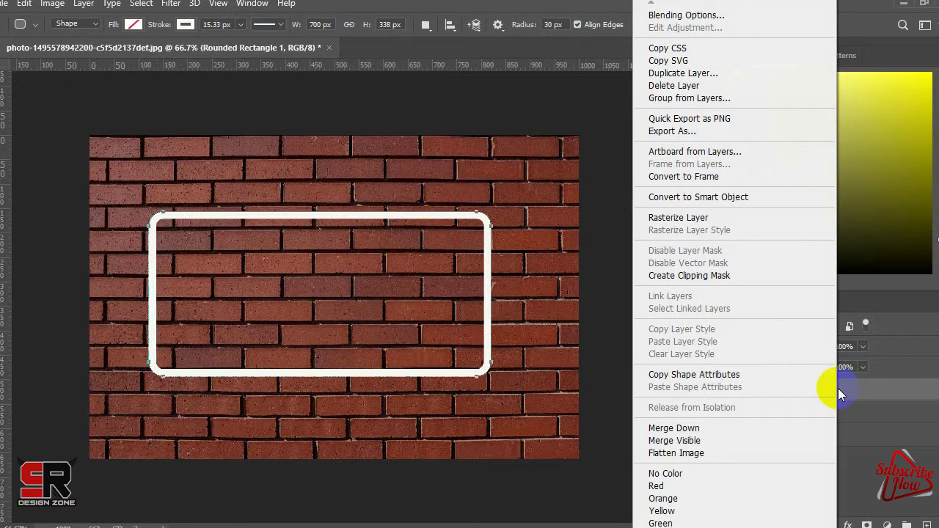
left_click(759, 19)
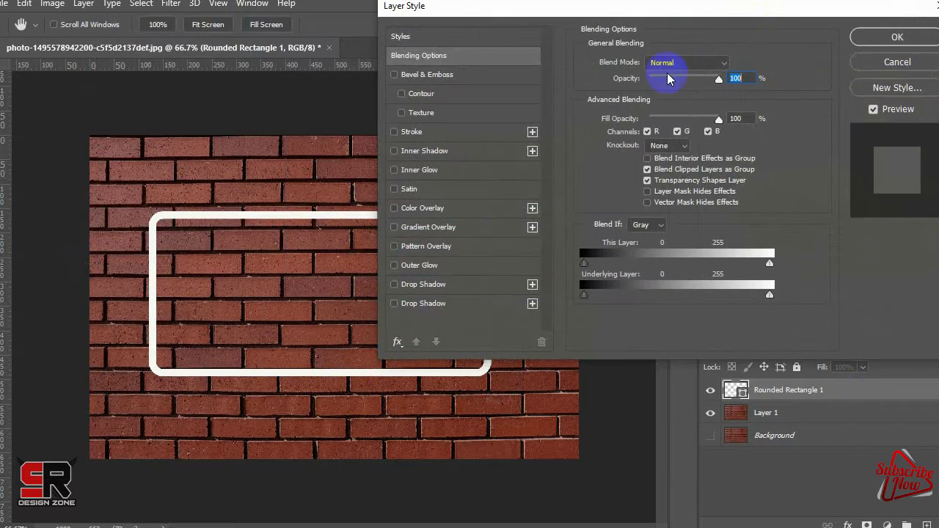
left_click(470, 288)
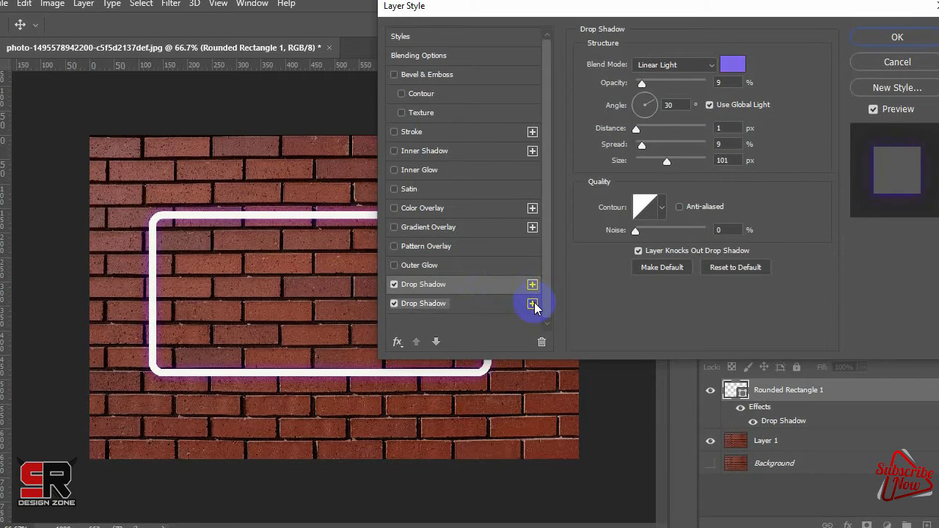
left_click(533, 303)
left_click(533, 303)
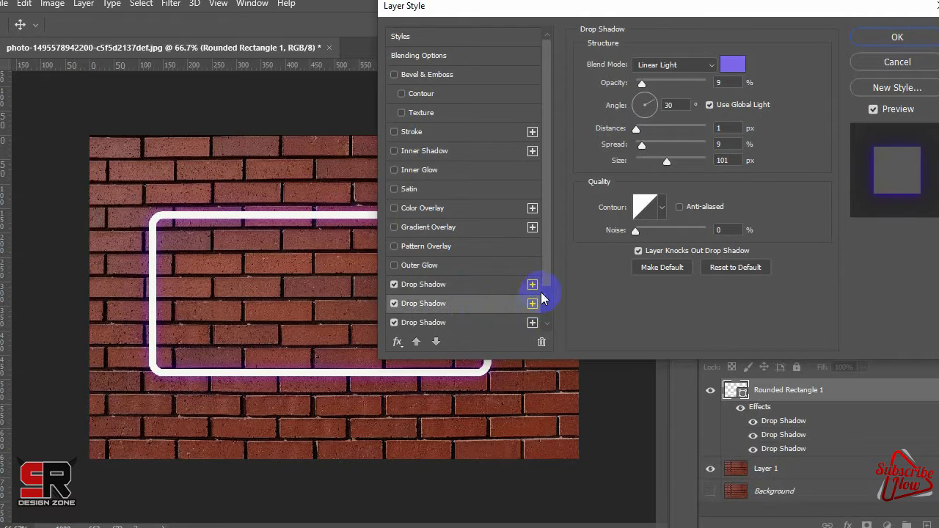
left_click_drag(547, 278, 544, 318)
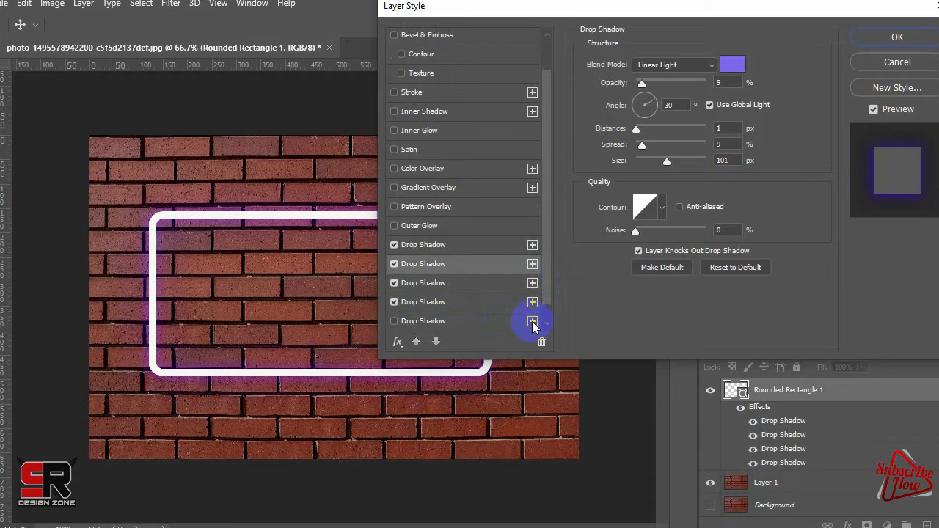
left_click(394, 321)
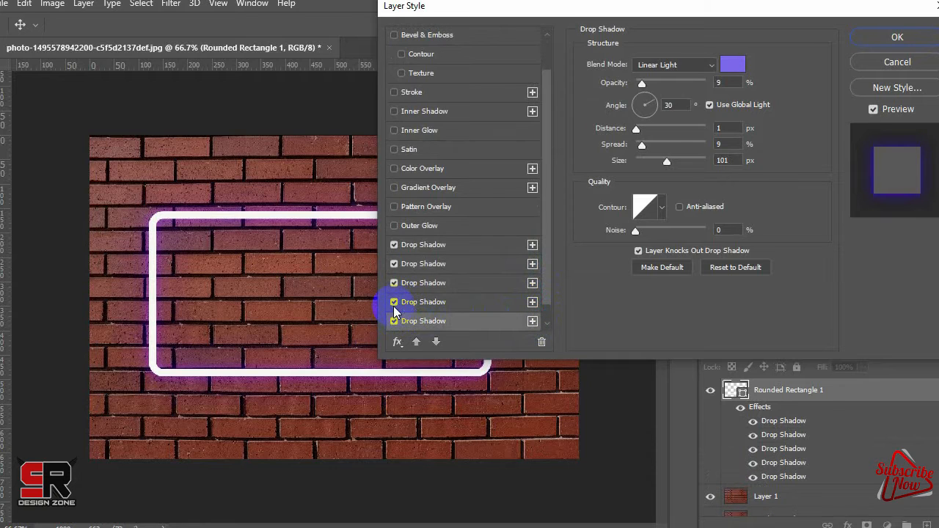
left_click(423, 244)
left_click(732, 64)
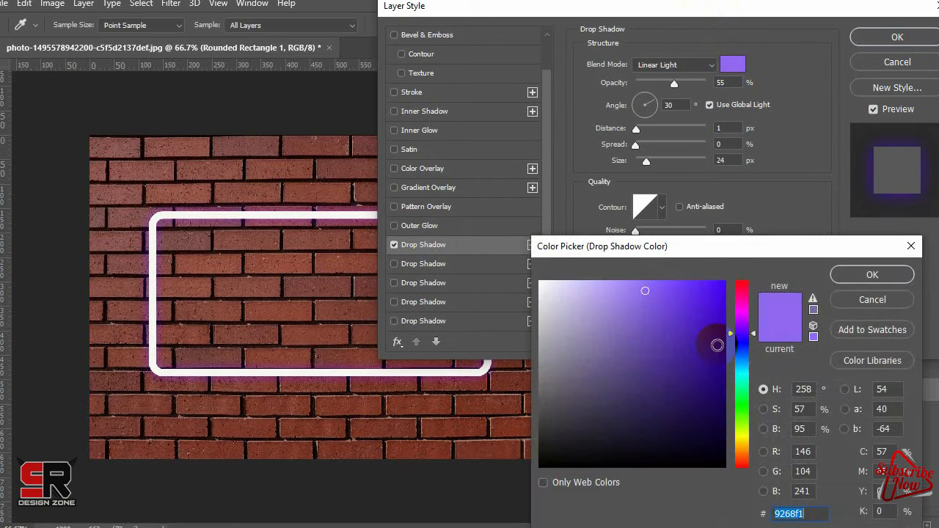
left_click(741, 286)
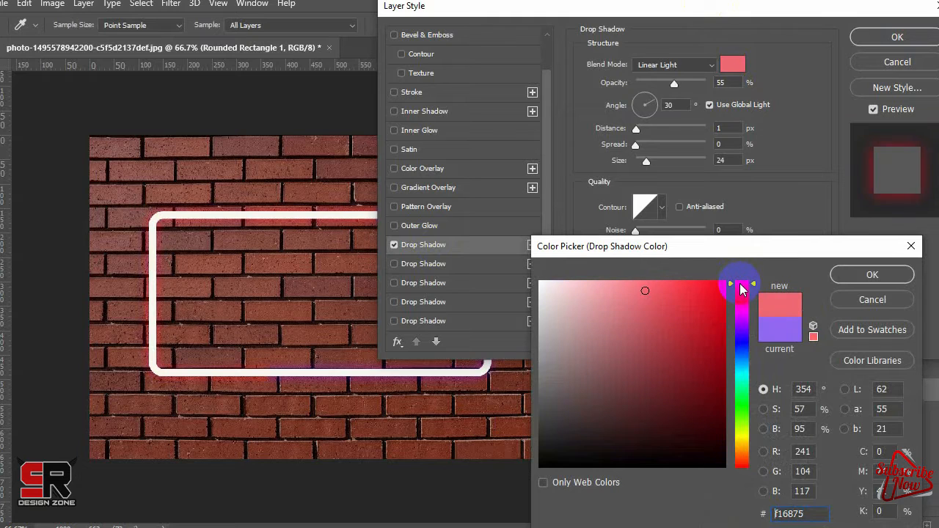
left_click(865, 300)
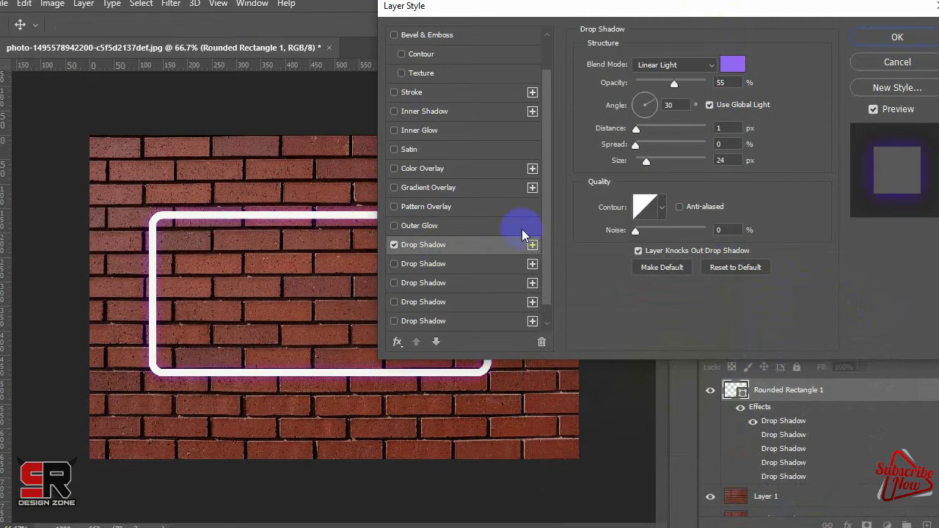
Enable Bevel & Emboss on the rounded rectangle with the Inner Bevel style and a depth of 396%
left_click(394, 34)
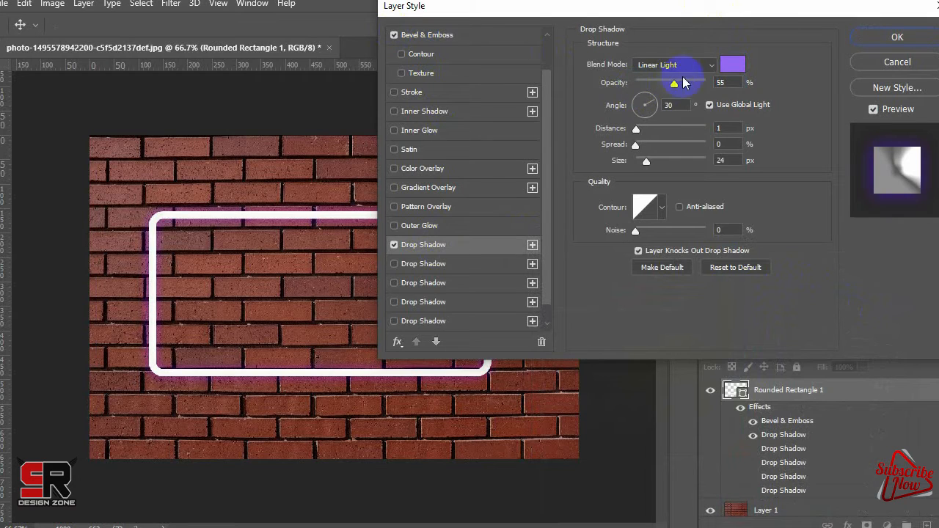
left_click(496, 30)
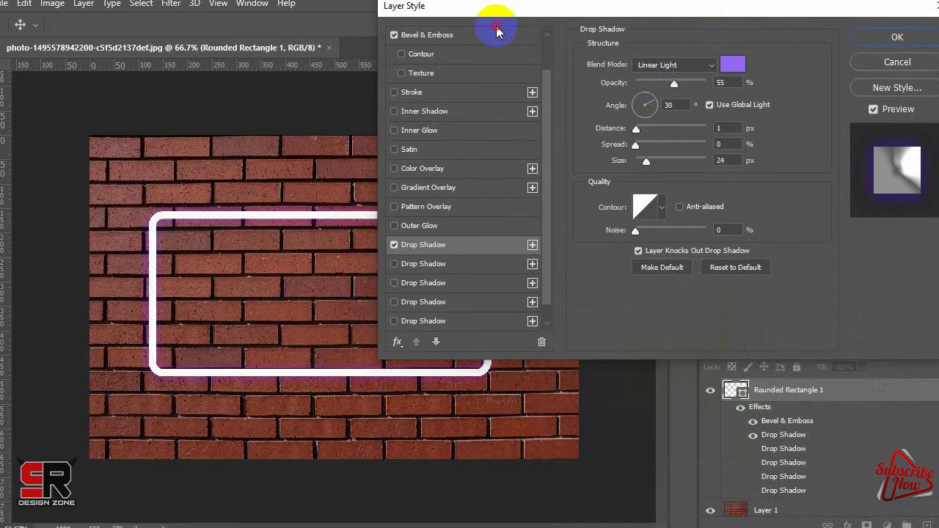
left_click(499, 38)
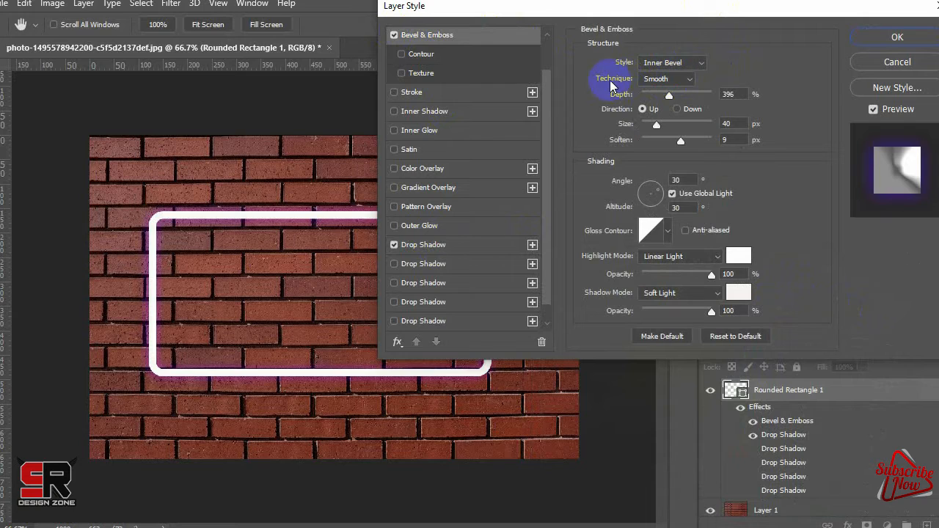
left_click(693, 63)
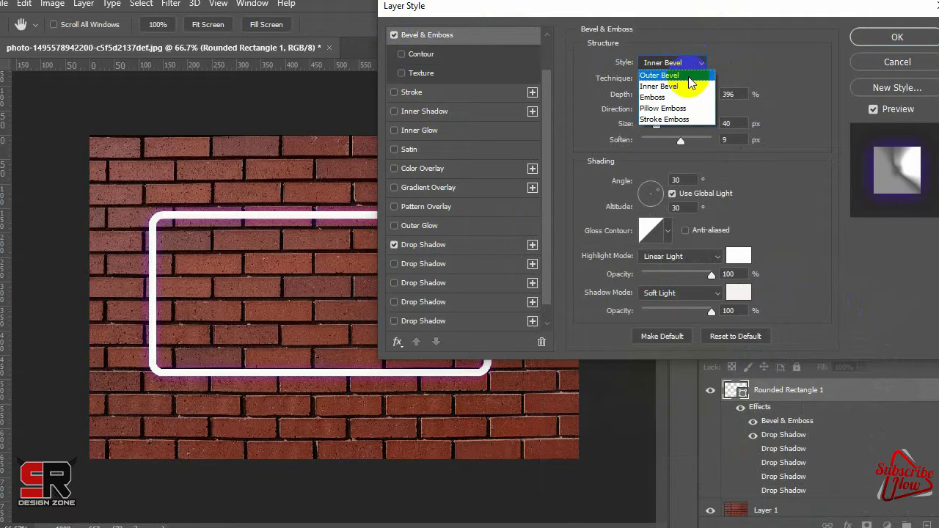
left_click(686, 93)
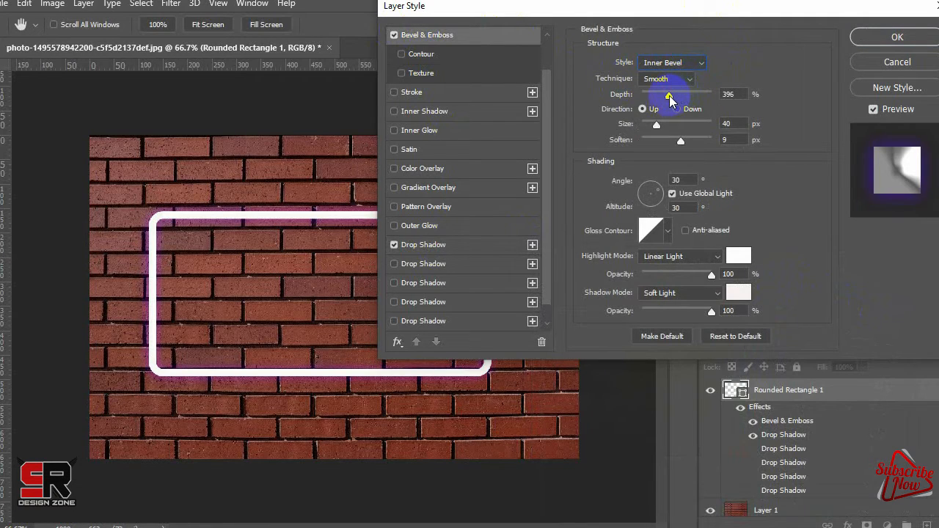
mouse_move(669, 97)
left_mouse_down()
mouse_move(683, 98)
mouse_move(669, 99)
left_mouse_up()
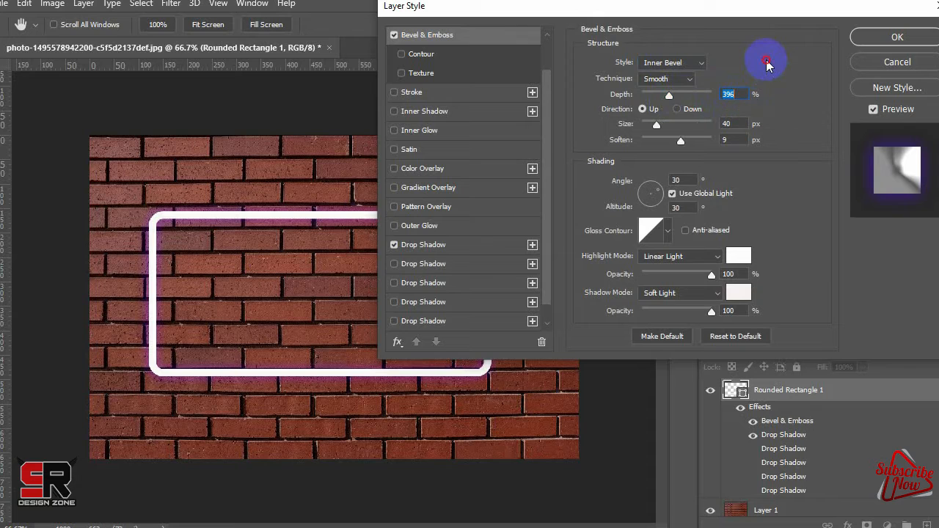
Configure the first drop shadow with the colour f09191, 60% opacity and a size of 90 px
left_click(433, 245)
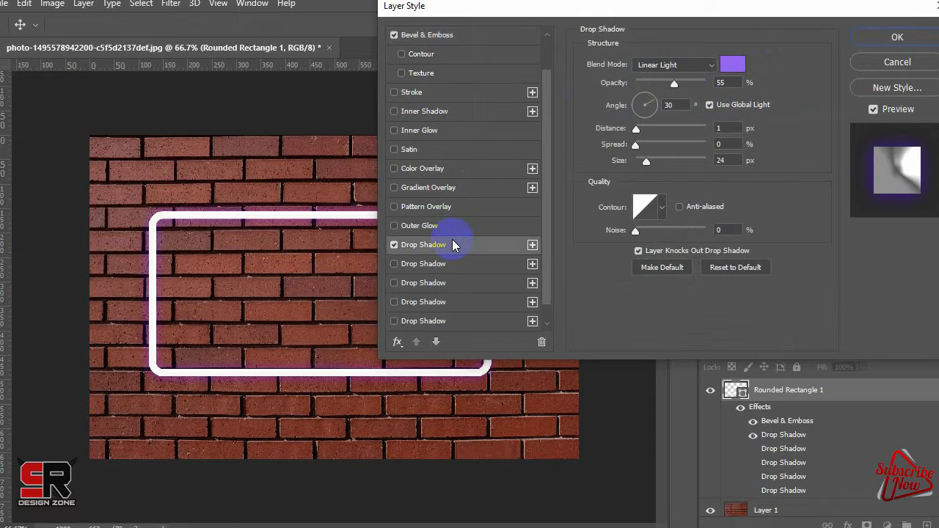
left_click(734, 65)
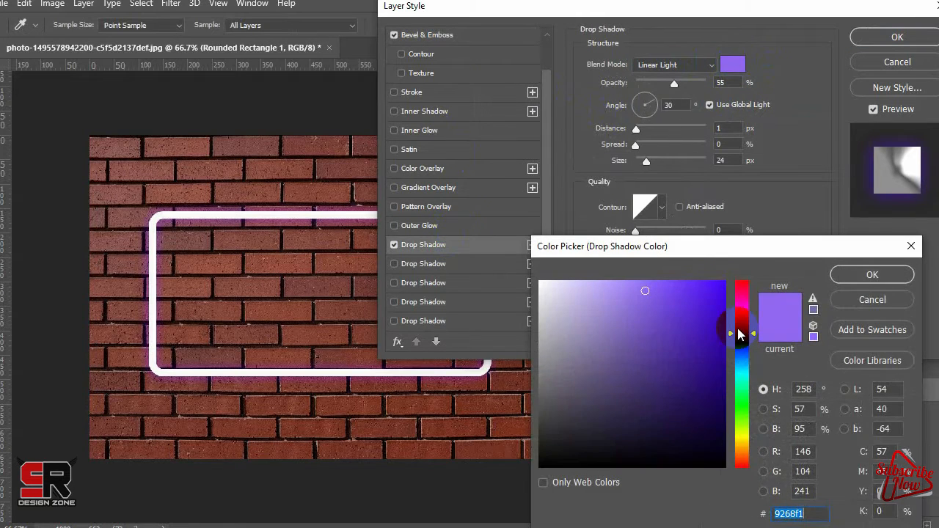
left_click_drag(733, 330, 733, 277)
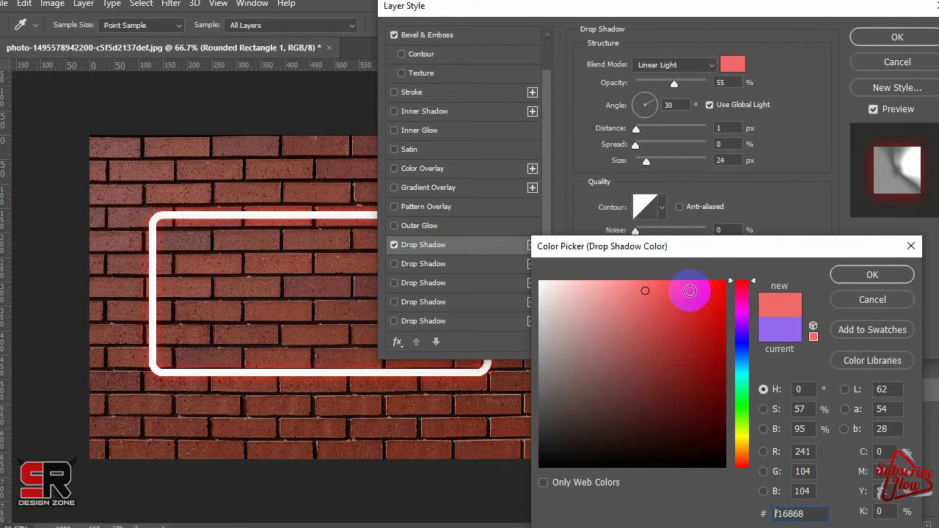
left_click(594, 302)
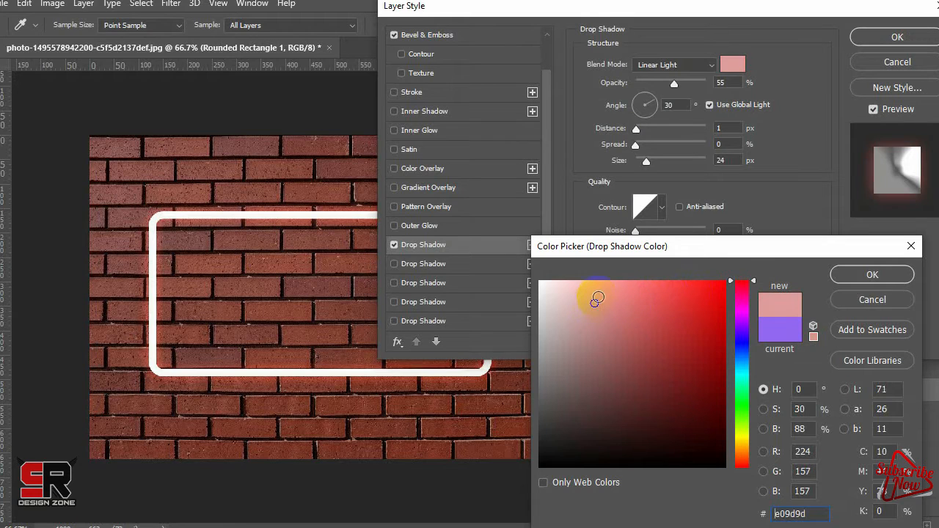
left_click_drag(604, 291, 612, 291)
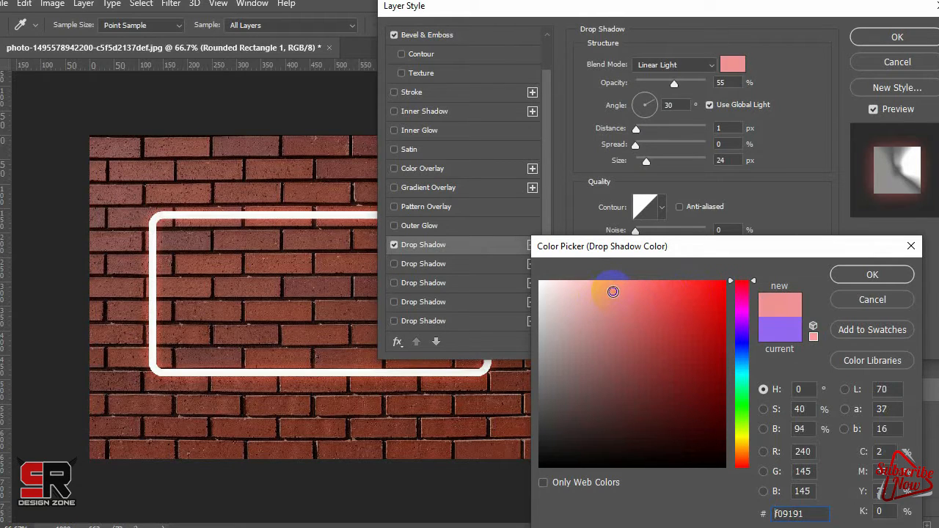
left_click(852, 274)
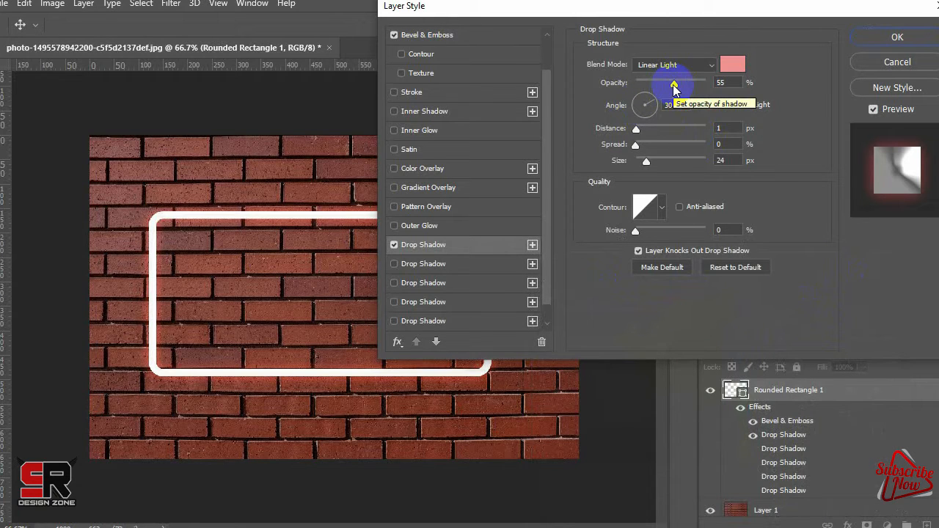
left_click_drag(673, 85, 680, 88)
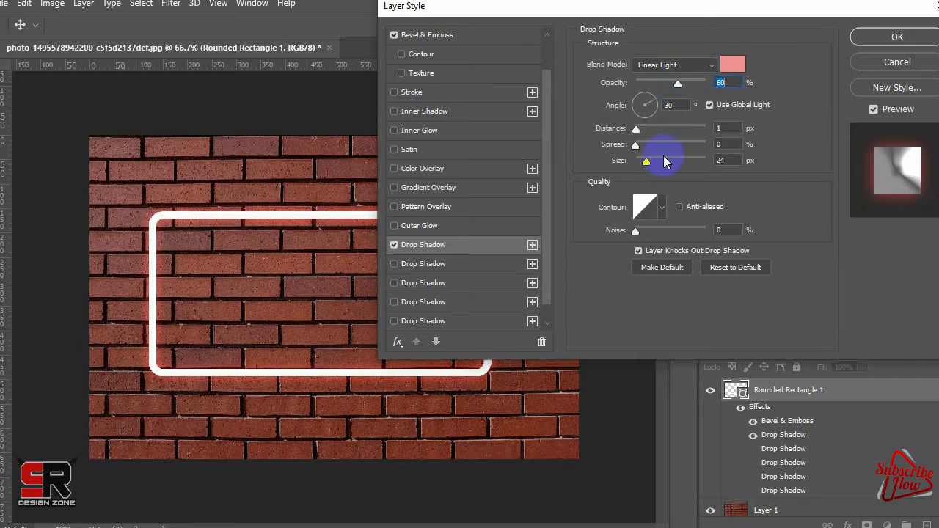
left_click_drag(645, 161, 664, 161)
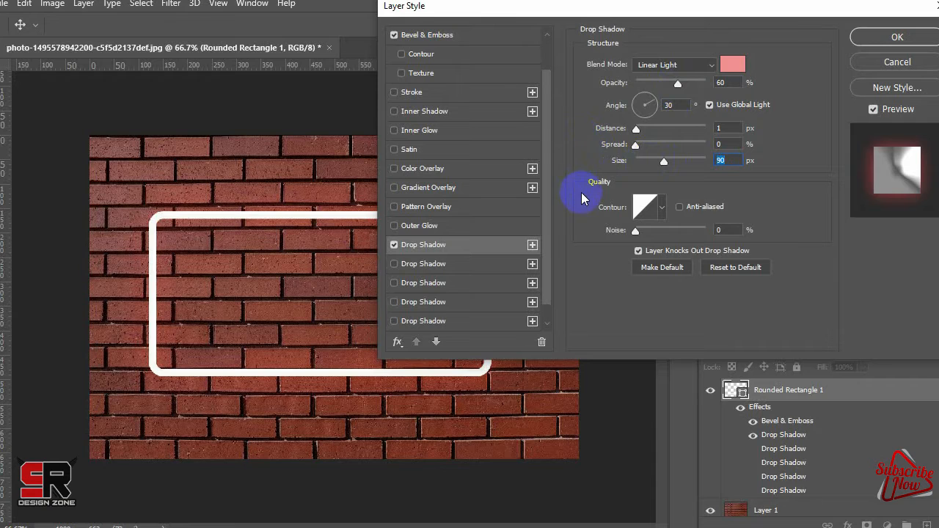
Enable the second drop shadow with the red colour f21b1b and 48% opacity
left_click(480, 270)
left_click(726, 66)
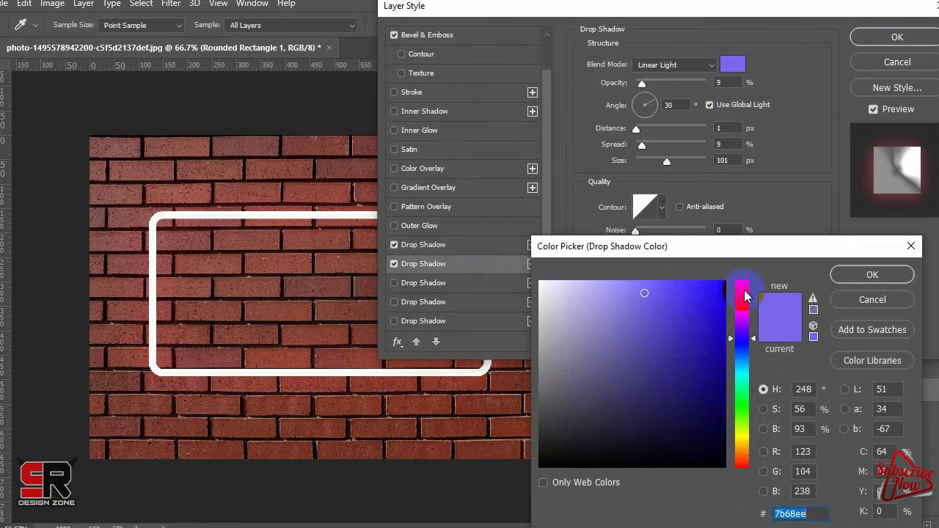
left_click_drag(734, 308, 734, 273)
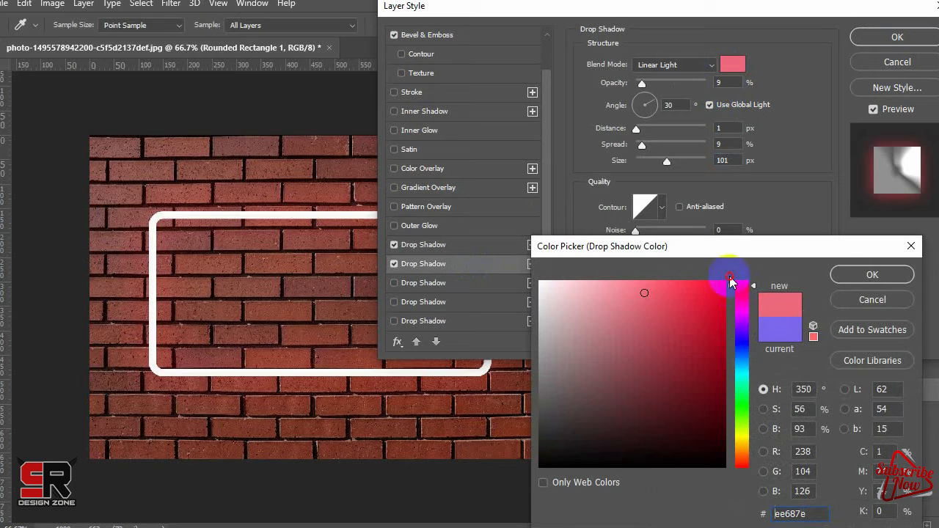
left_click(692, 294)
left_click_drag(692, 294, 702, 287)
left_click(839, 273)
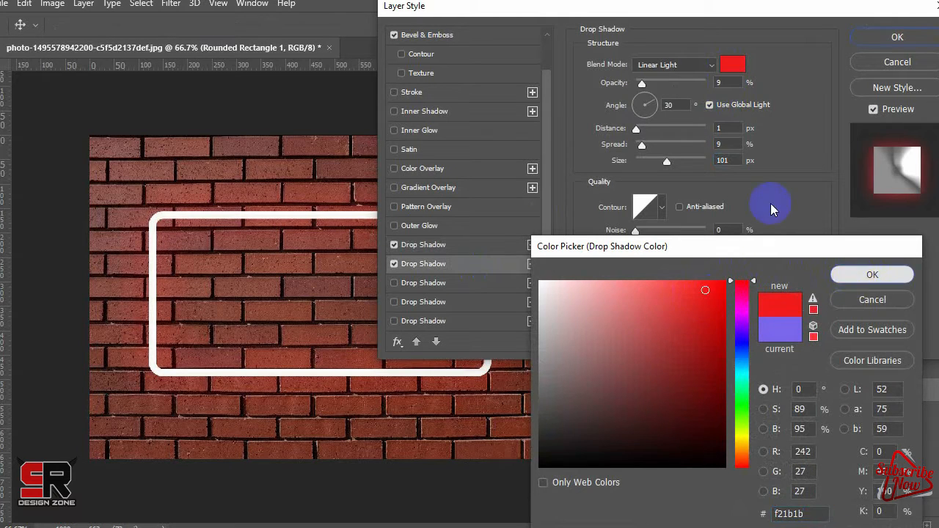
left_click_drag(644, 84, 670, 88)
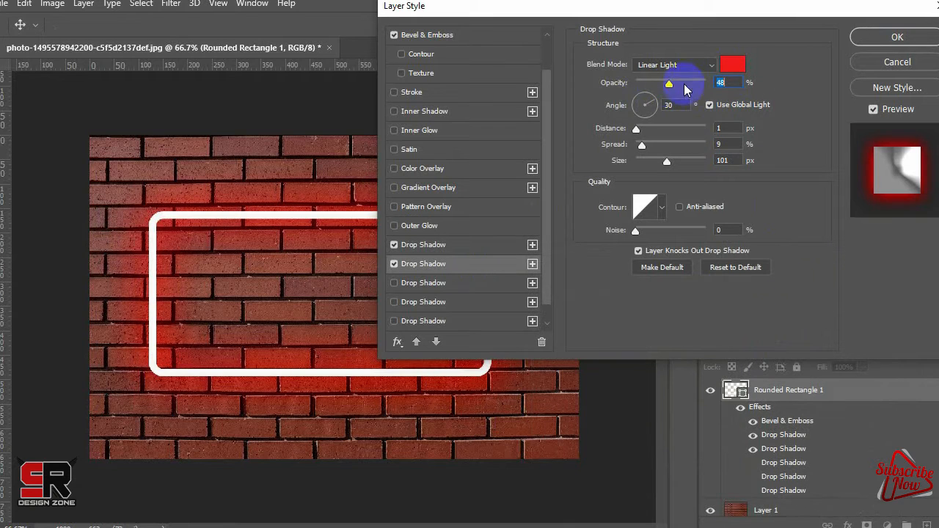
Recolour the second drop shadow to e87474 and set its spread to 10% and its size to 27 px
left_click(736, 67)
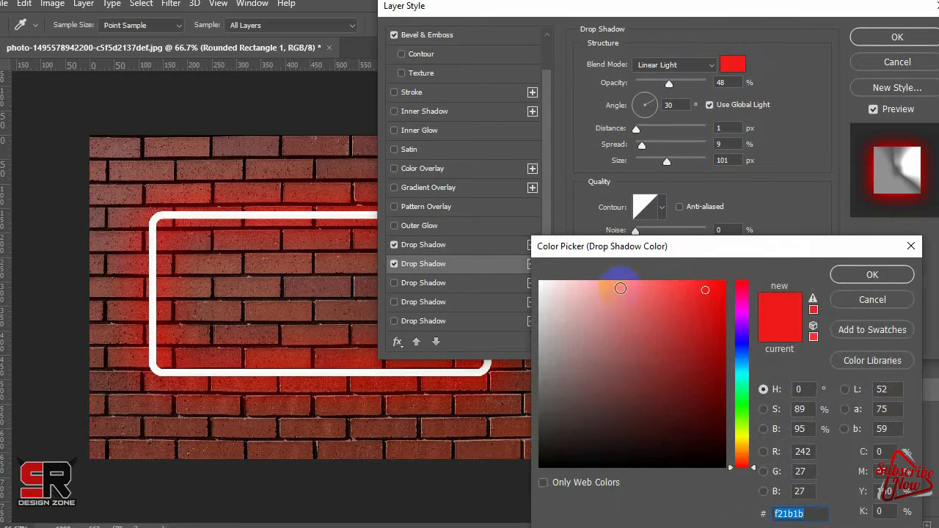
left_click(606, 294)
left_click(632, 297)
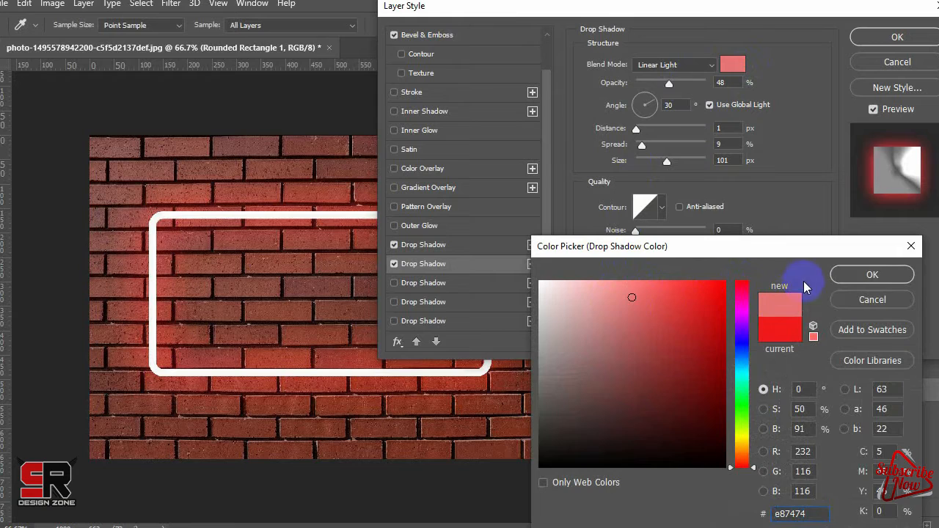
left_click(847, 278)
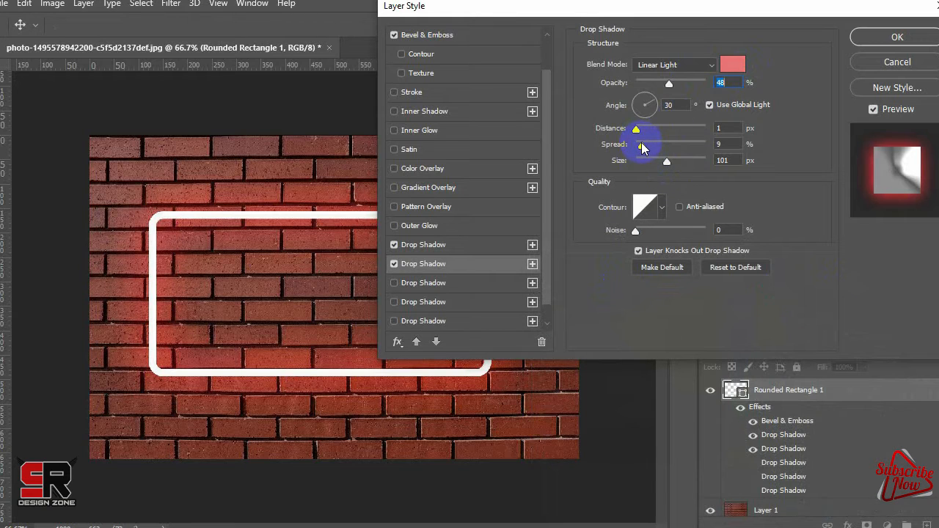
mouse_move(641, 144)
left_mouse_down()
mouse_move(657, 162)
mouse_move(648, 164)
left_mouse_up()
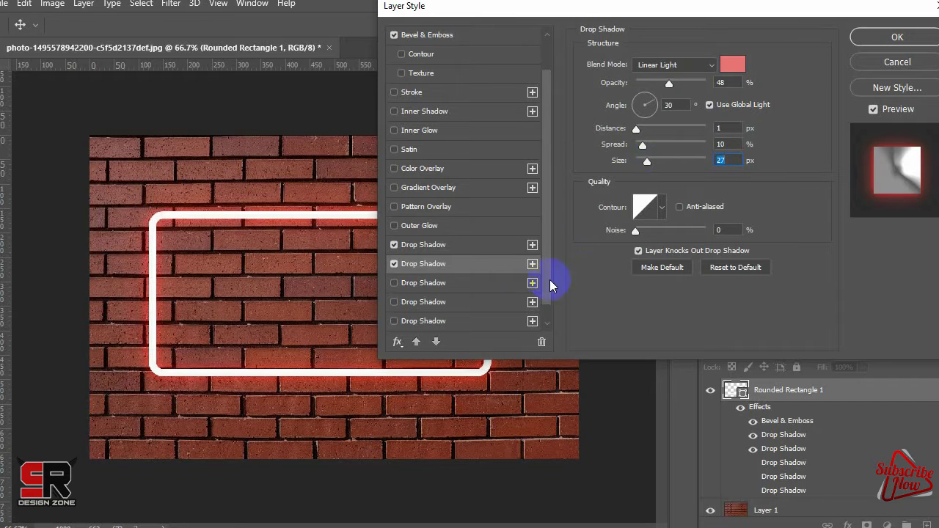
Enable the third drop shadow with the red colour ea3030 and 44% opacity
left_click(469, 285)
left_click(732, 64)
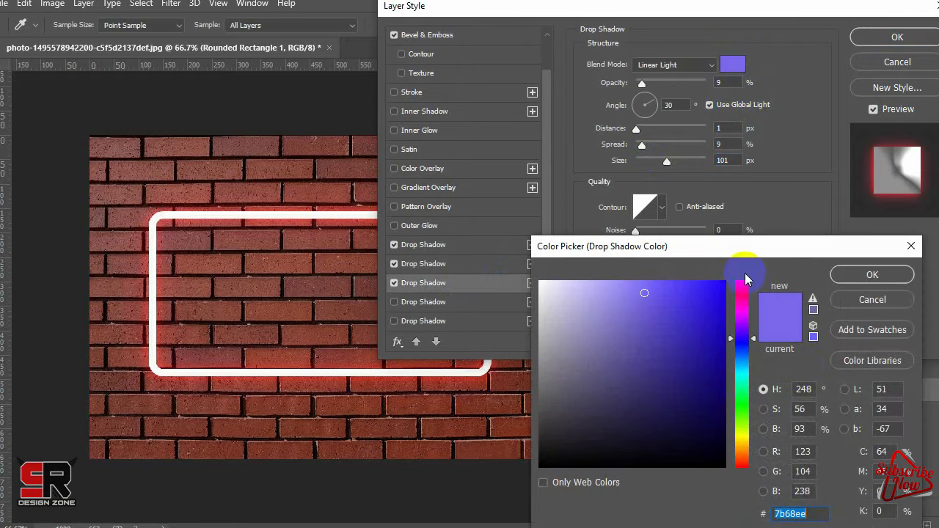
left_click_drag(738, 336, 741, 281)
left_click(686, 288)
left_click(687, 293)
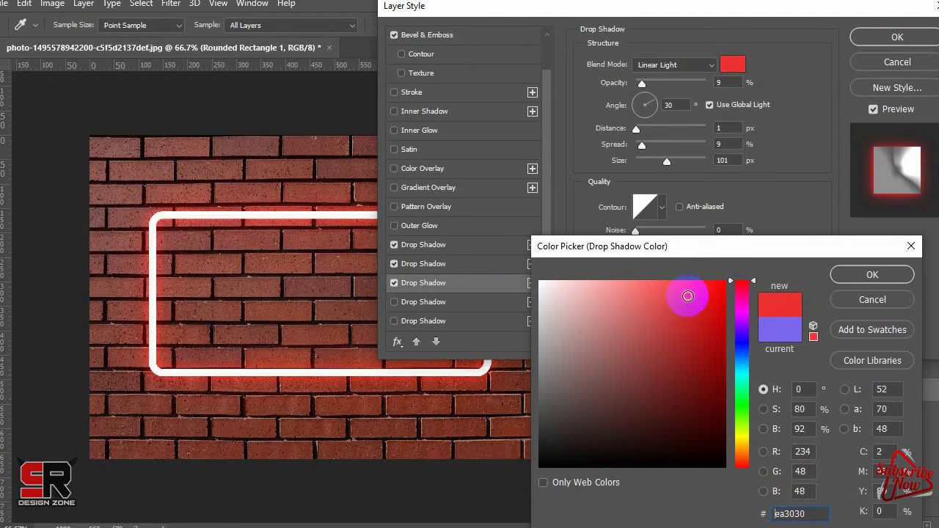
left_click(844, 274)
left_click_drag(642, 83, 666, 82)
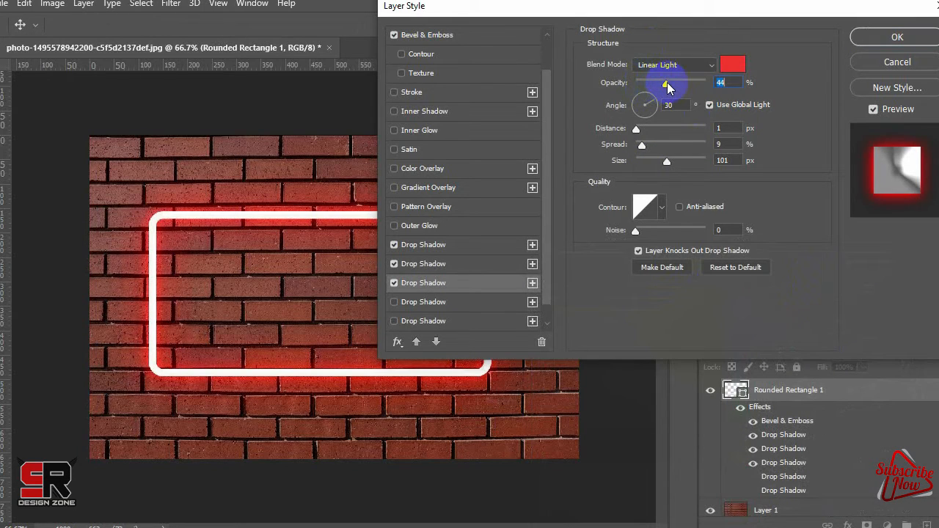
Reduce the third drop shadow's opacity to 26% and recolour it to a bright, fully saturated red
left_click(731, 67)
left_click(655, 293)
left_click(845, 273)
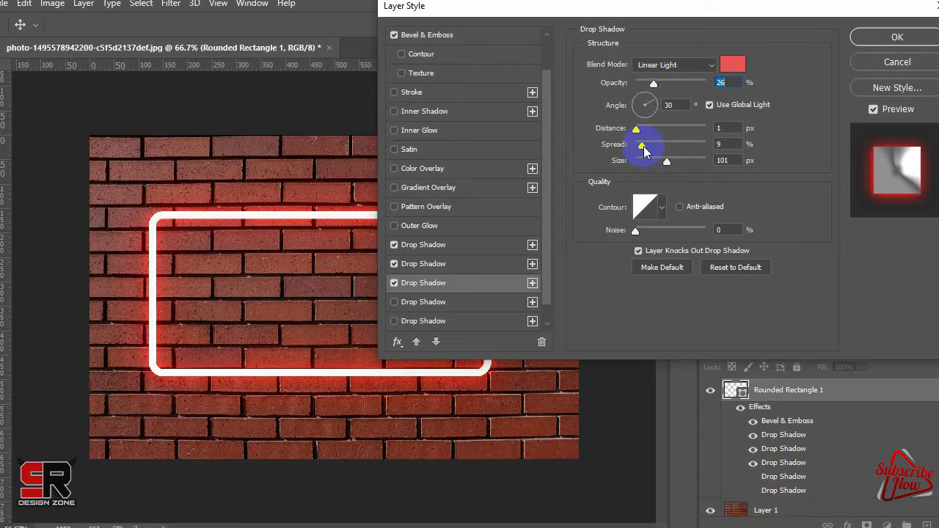
left_click(732, 65)
mouse_move(681, 295)
left_mouse_down()
mouse_move(729, 293)
mouse_move(720, 296)
mouse_move(723, 288)
left_mouse_up()
left_click(856, 273)
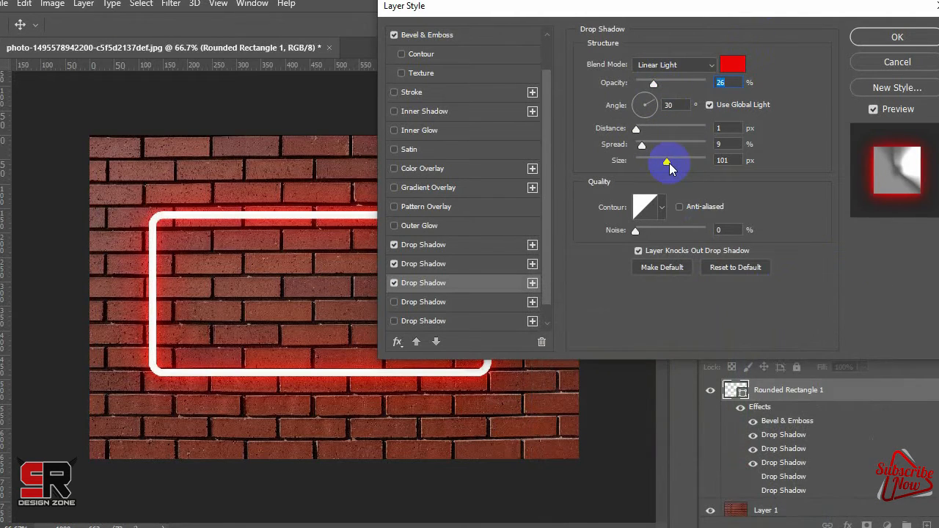
Set the third drop shadow's spread to 36% and enlarge its size
mouse_move(668, 163)
left_mouse_down()
mouse_move(736, 164)
mouse_move(686, 166)
left_mouse_up()
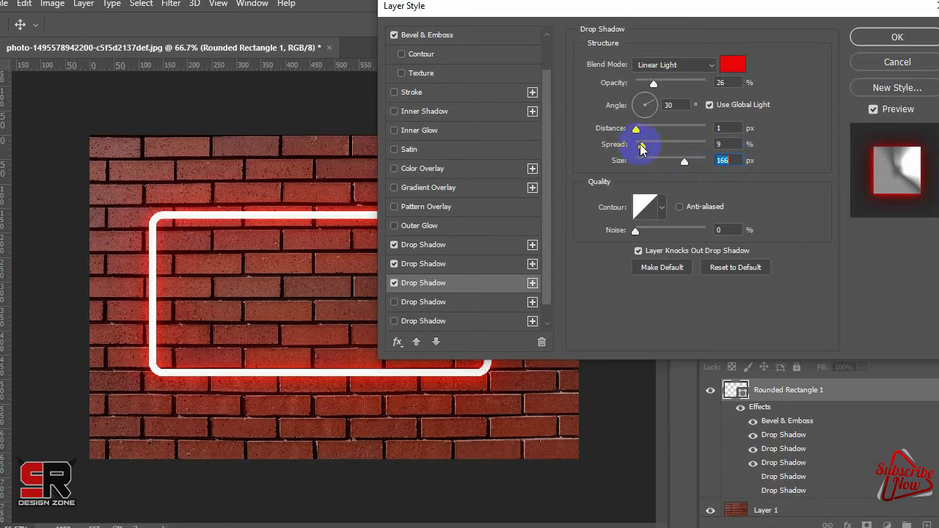
left_click_drag(641, 145, 665, 146)
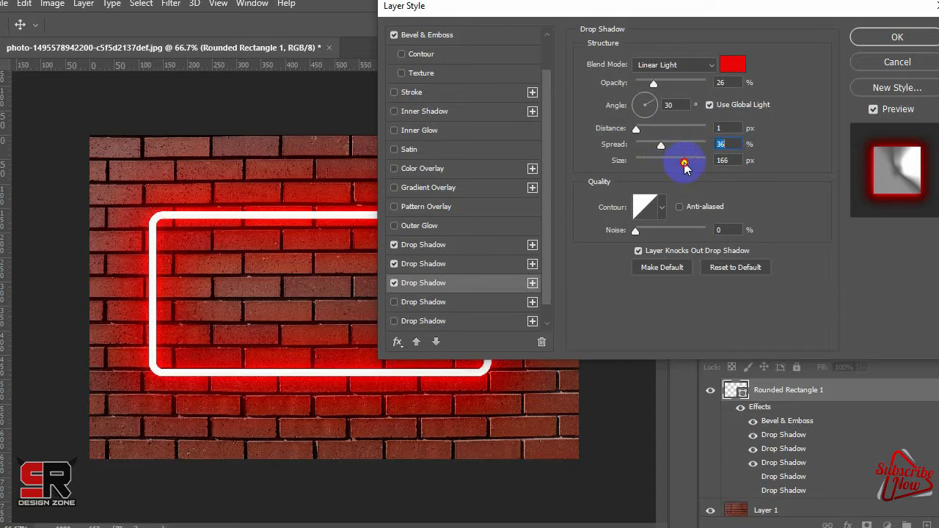
mouse_move(682, 167)
left_mouse_down()
mouse_move(668, 164)
mouse_move(677, 166)
left_mouse_up()
Enable the fourth drop shadow and give it a light red colour
left_click(482, 299)
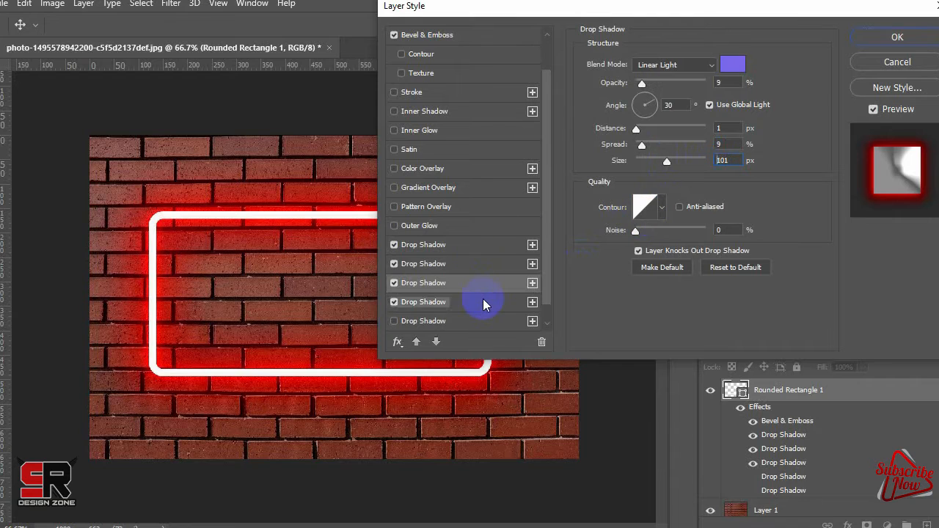
left_click(733, 66)
left_click(553, 311)
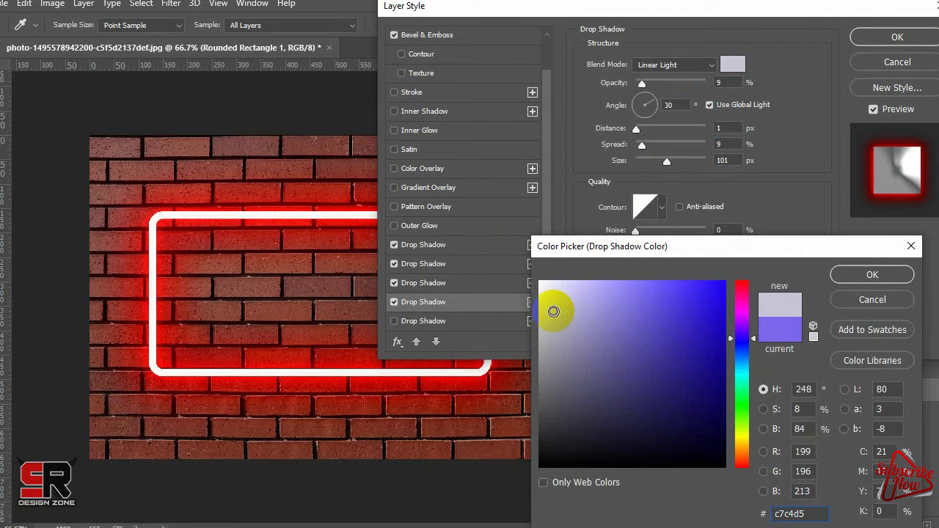
left_click(742, 283)
left_click(589, 292)
left_click_drag(604, 295, 712, 298)
left_click(864, 274)
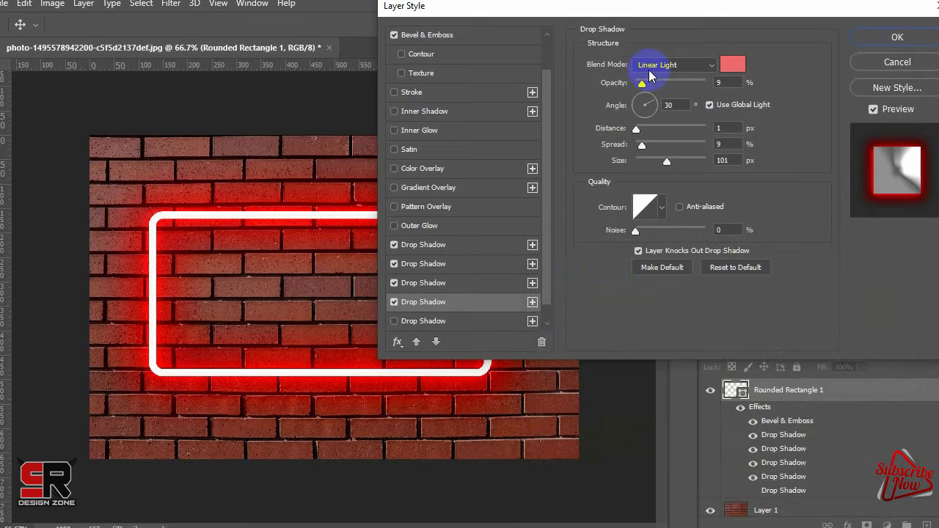
Set the fourth drop shadow's opacity to 47% and its size to 243 px
left_click_drag(645, 87, 667, 86)
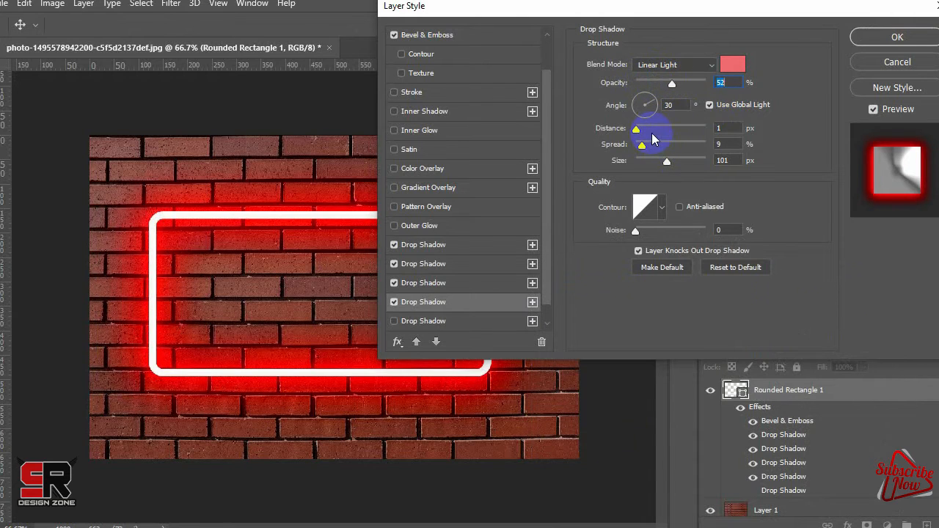
left_click_drag(665, 161, 695, 162)
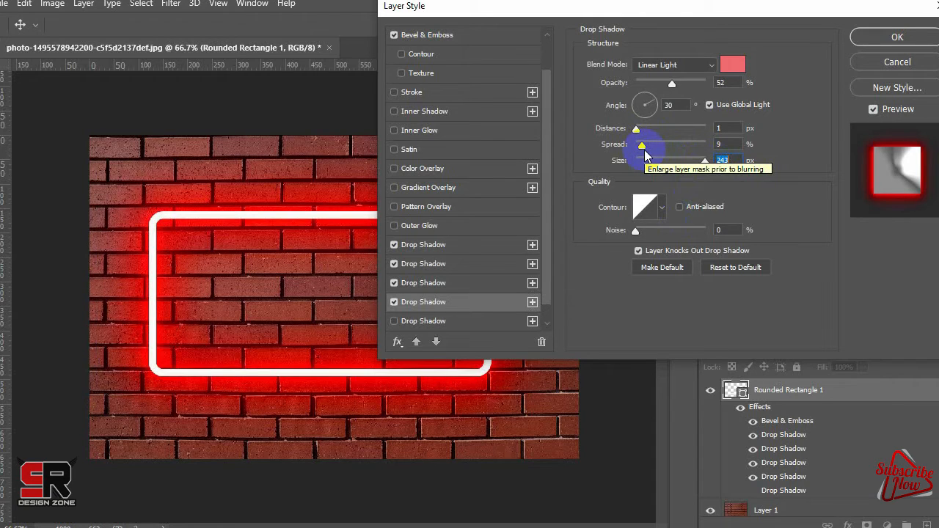
left_click(662, 83)
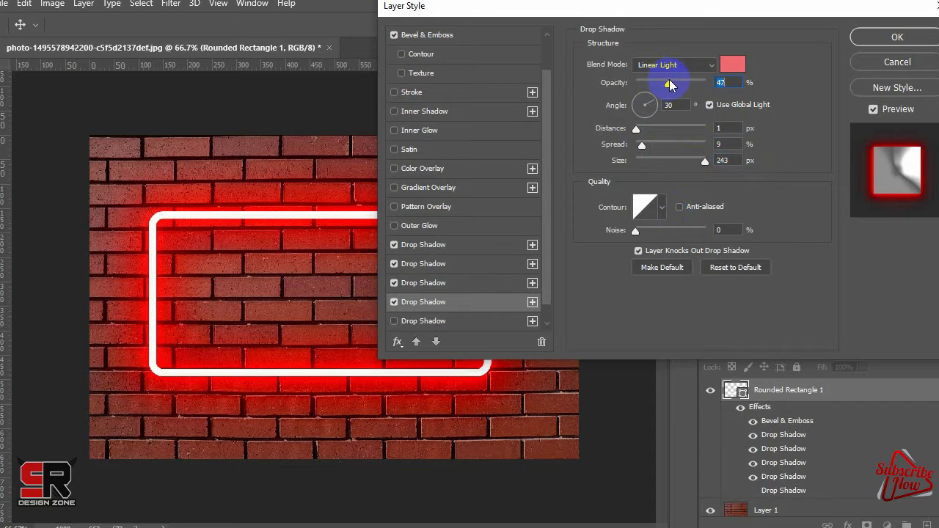
Enable the fifth drop shadow and make its colour black
left_click(460, 324)
left_click(737, 64)
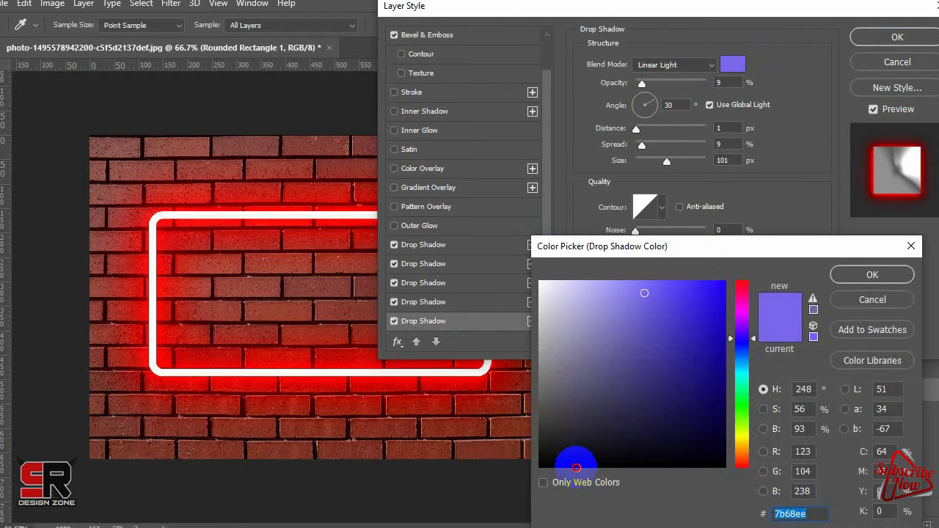
left_click(576, 466)
left_click(870, 272)
Change the fourth drop shadow's blend mode to Vivid Light
left_click(444, 303)
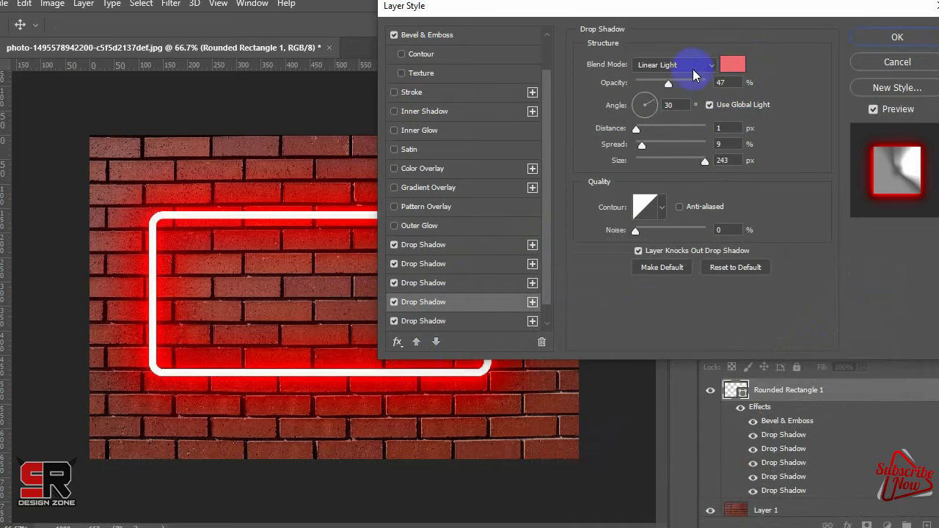
left_click(690, 66)
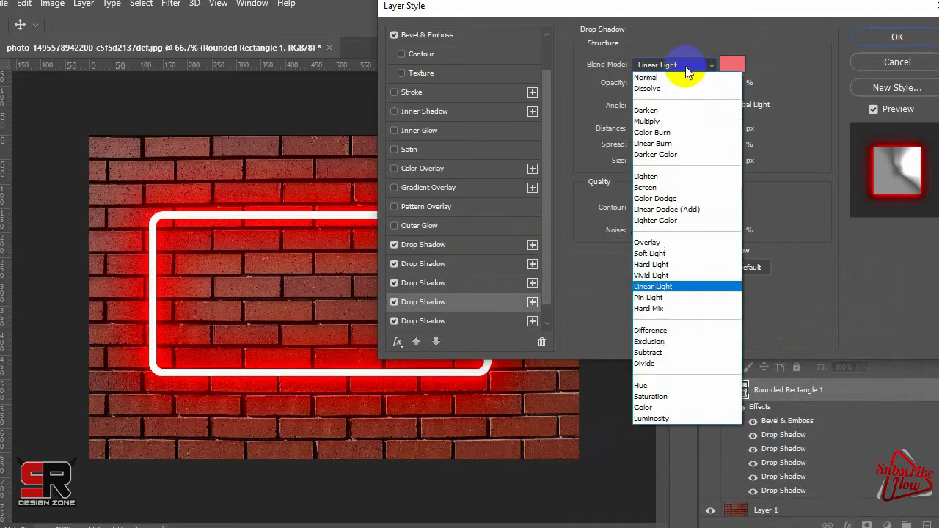
left_click(660, 275)
Give the fifth drop shadow 4% opacity, 29 px distance, 0% spread and 0 px size, and apply the layer style
left_click(473, 322)
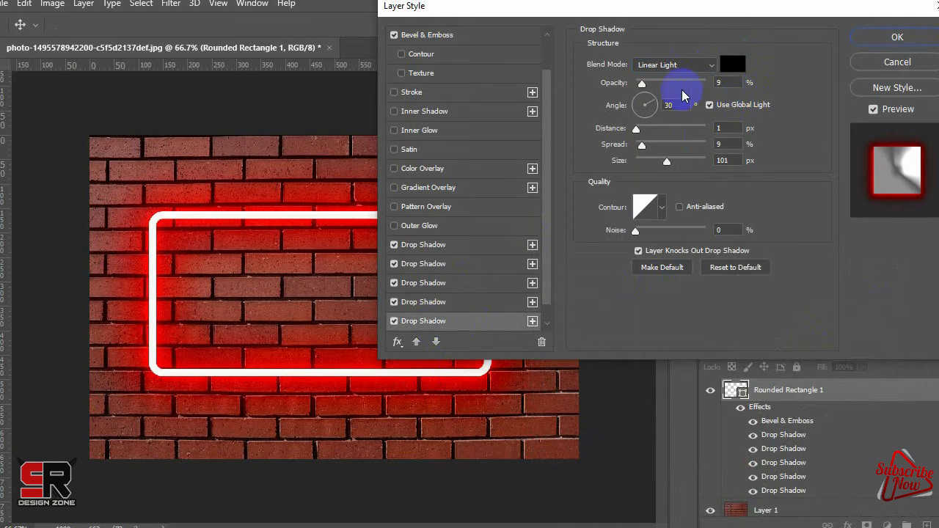
left_click_drag(642, 84, 668, 83)
left_click_drag(636, 128, 646, 128)
left_click_drag(657, 84, 640, 84)
mouse_move(653, 138)
left_mouse_down()
mouse_move(608, 166)
mouse_move(645, 161)
mouse_move(659, 144)
left_mouse_up()
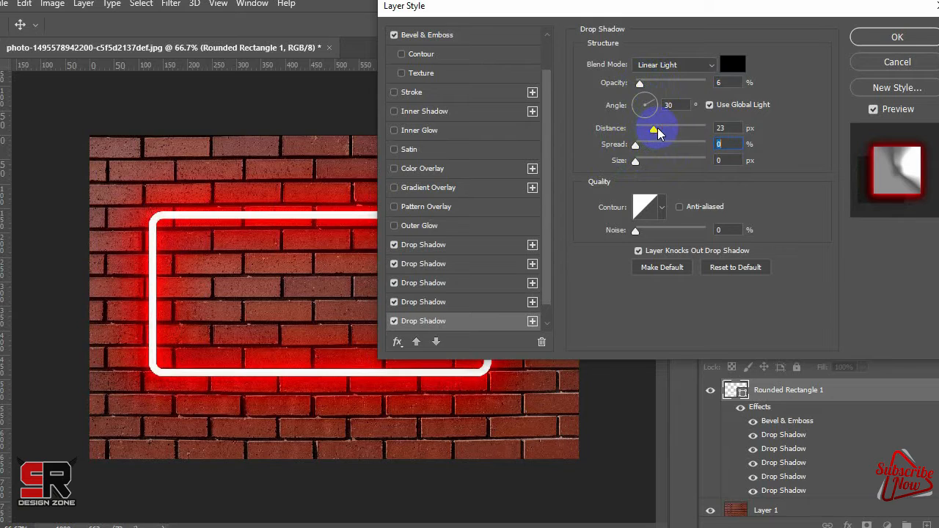
left_click_drag(642, 84, 644, 86)
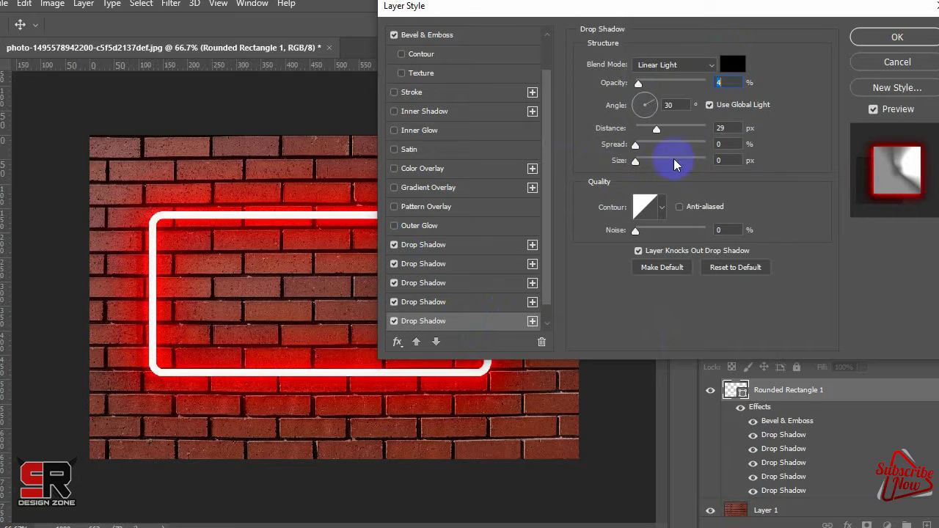
left_click(915, 40)
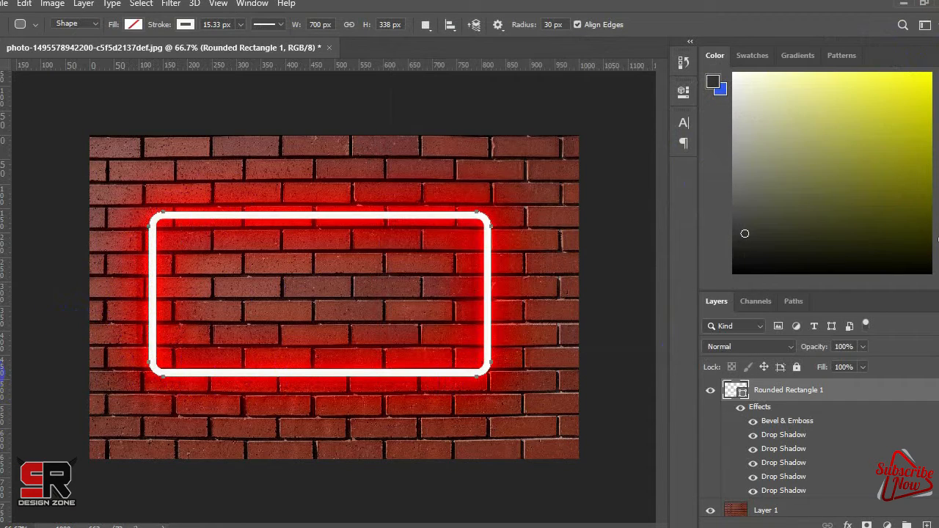
Add the white text NEON in Arial Bold at 36 pt on the wall above the frame
key("t")
left_click(178, 178)
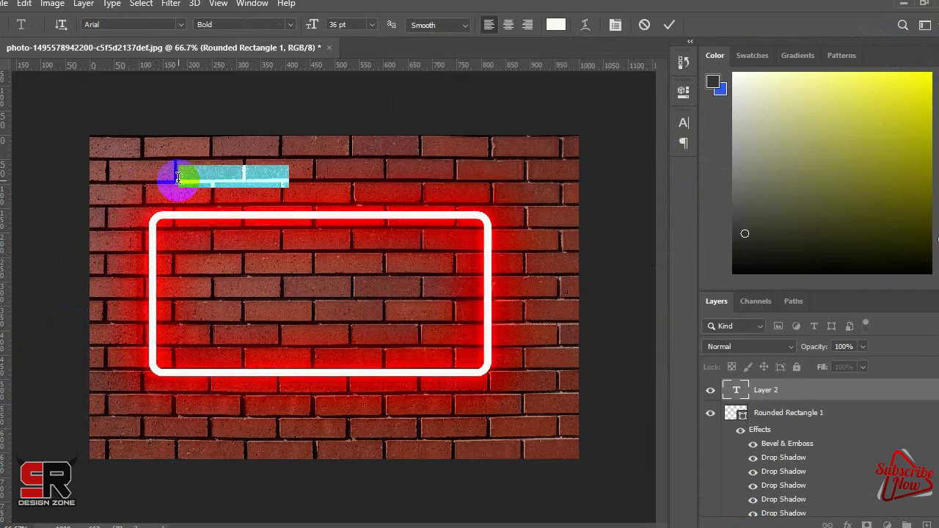
type("NEON")
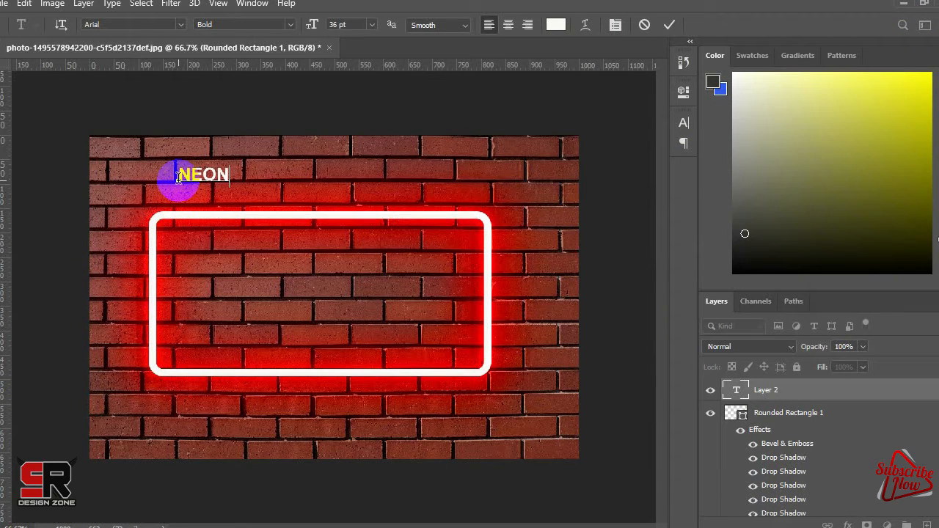
left_click(669, 27)
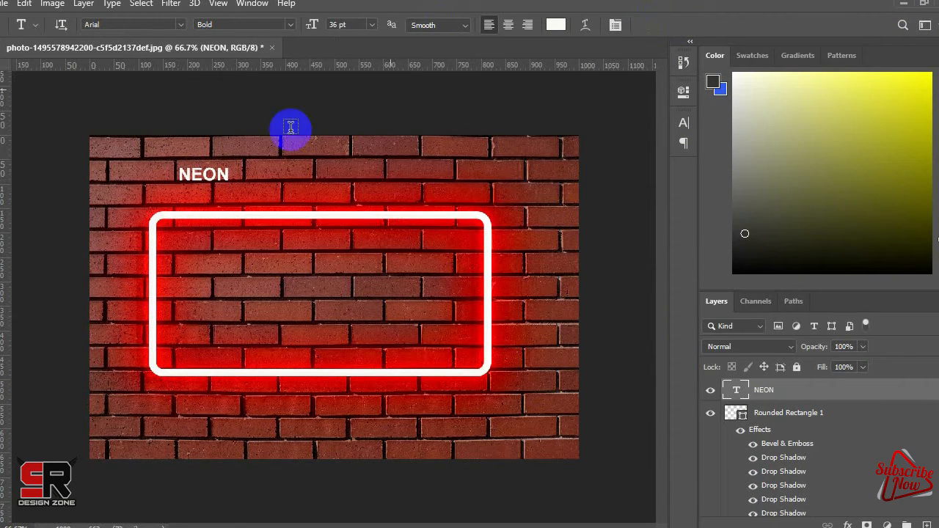
Scale the NEON text up to about 435% and centre it inside the rounded frame
key("v")
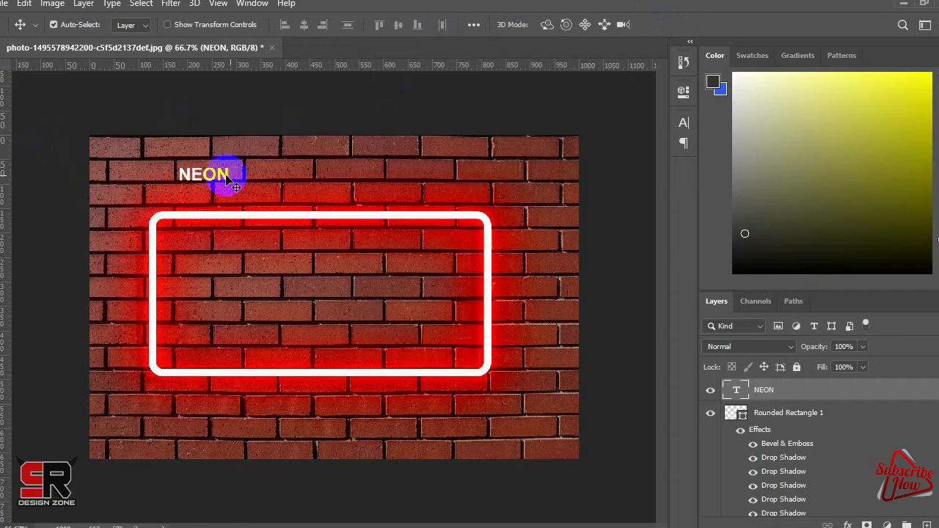
left_click_drag(226, 174, 498, 156)
key("ctrl+t")
left_click_drag(450, 249, 372, 291)
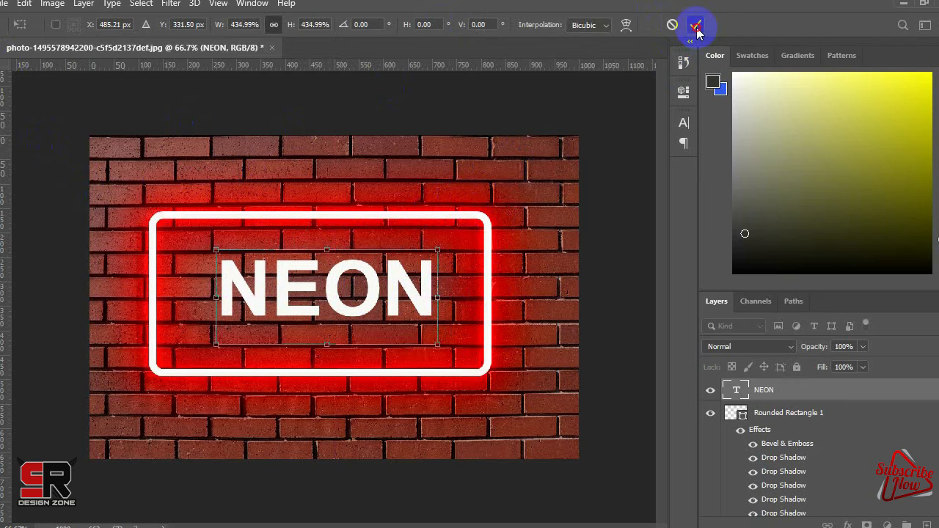
left_click(696, 25)
left_click_drag(367, 300, 370, 312)
Enable the first drop shadow on the NEON text layer and recolour it to the light blue 9191f0
right_click(801, 394)
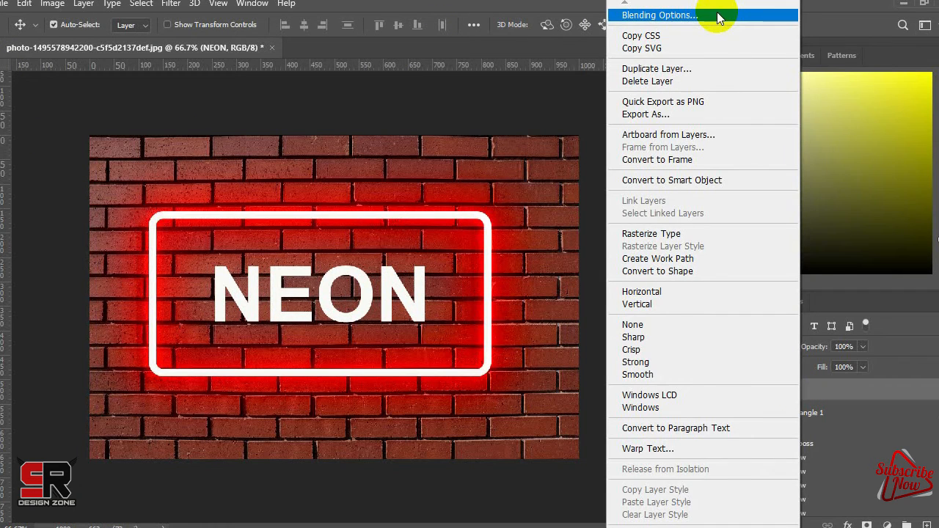
left_click(717, 16)
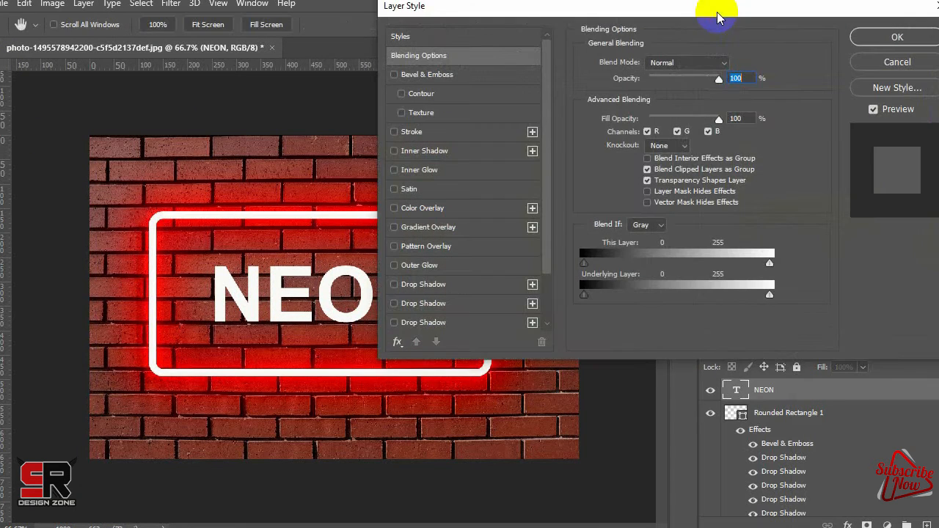
left_click(482, 292)
left_click(732, 65)
left_click_drag(724, 365, 740, 342)
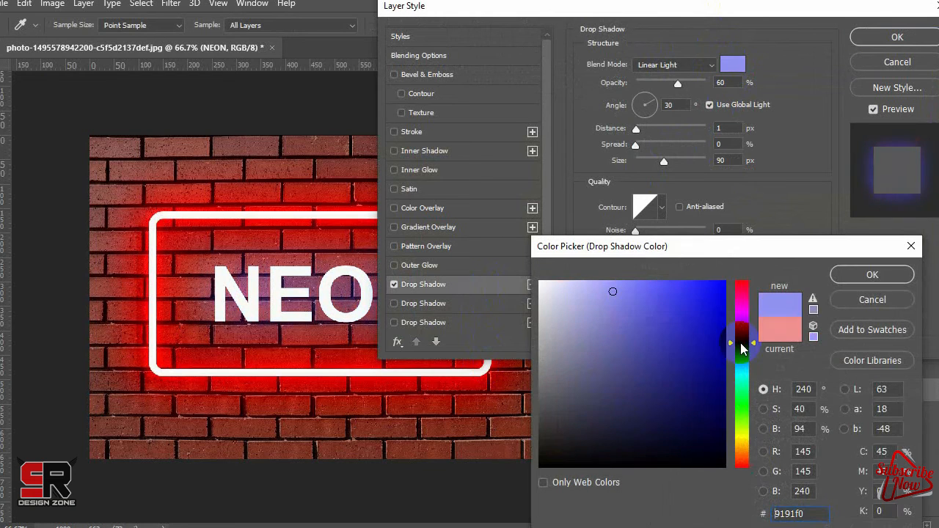
left_click(865, 275)
Set the NEON text's first drop shadow to a distance of 3 px and a size of 122 px
scroll(546, 249, "down", 2)
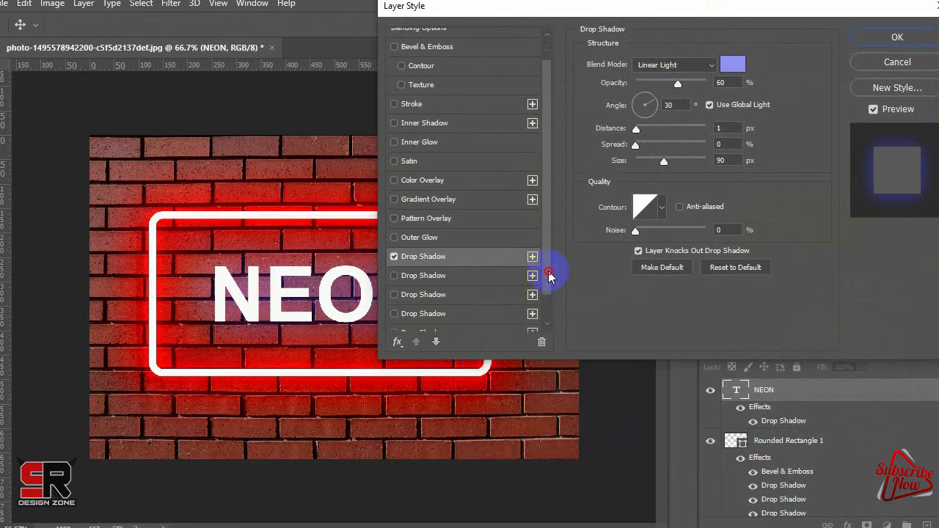
left_click_drag(642, 134, 608, 144)
mouse_move(664, 160)
left_mouse_down()
mouse_move(696, 163)
mouse_move(669, 159)
left_mouse_up()
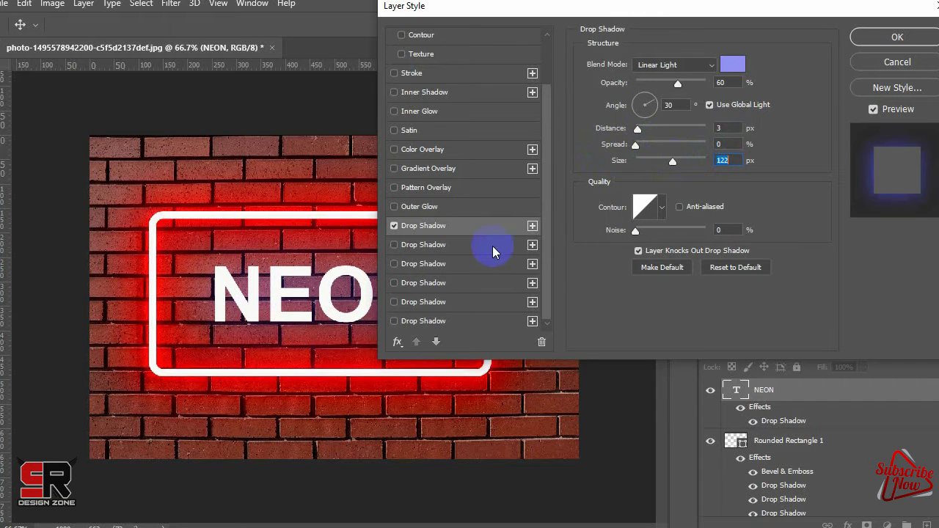
Enable the second drop shadow on the NEON text, recolour it pale lavender and set its opacity to 20%
left_click(487, 246)
left_click(732, 62)
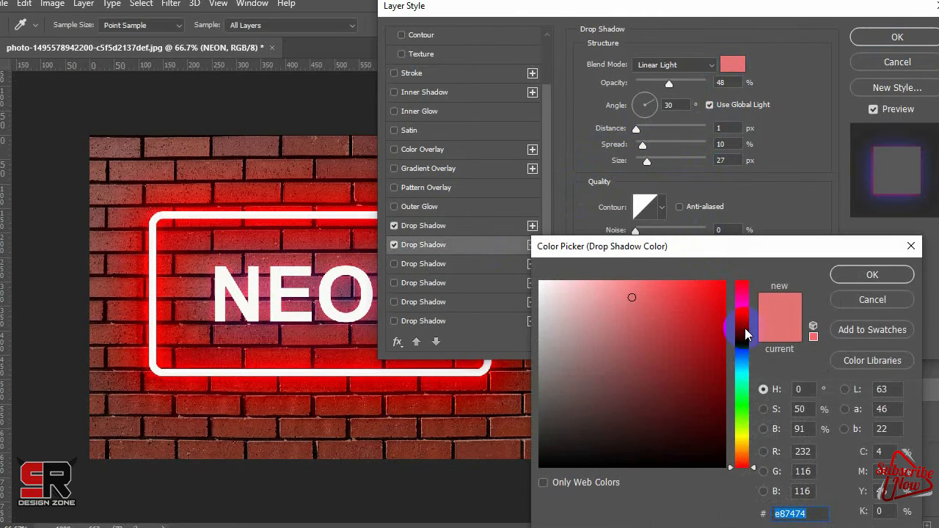
left_click(745, 339)
left_click(612, 324)
mouse_move(575, 306)
left_mouse_down()
mouse_move(593, 295)
mouse_move(578, 295)
left_mouse_up()
left_click(869, 275)
left_click_drag(669, 80, 649, 84)
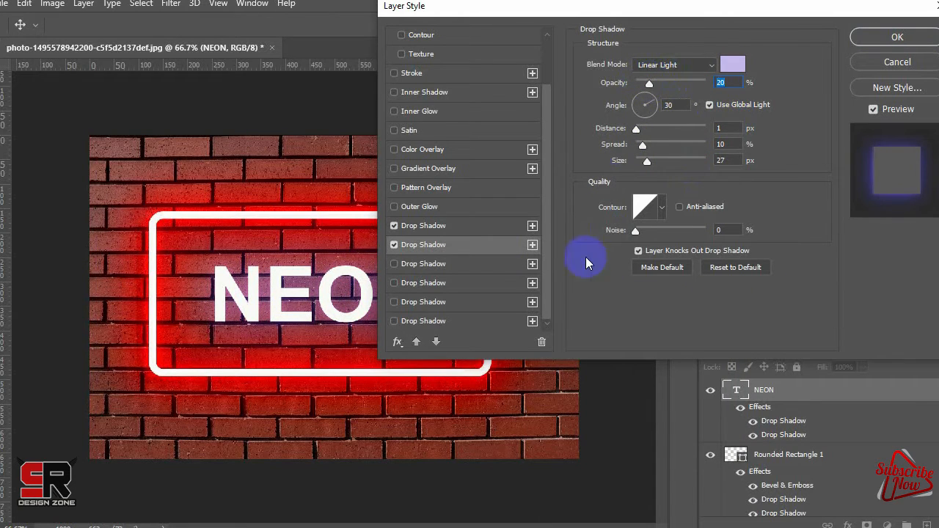
Enable the NEON text's third drop shadow, recolour it near-white and set its opacity to 11%
left_click(514, 258)
left_click(732, 65)
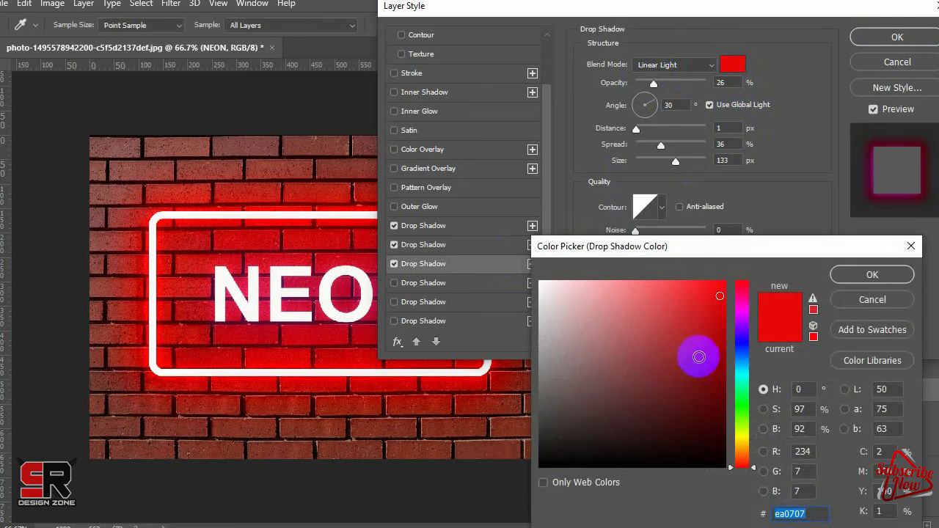
left_click(543, 288)
left_click(865, 273)
left_click_drag(654, 83, 643, 85)
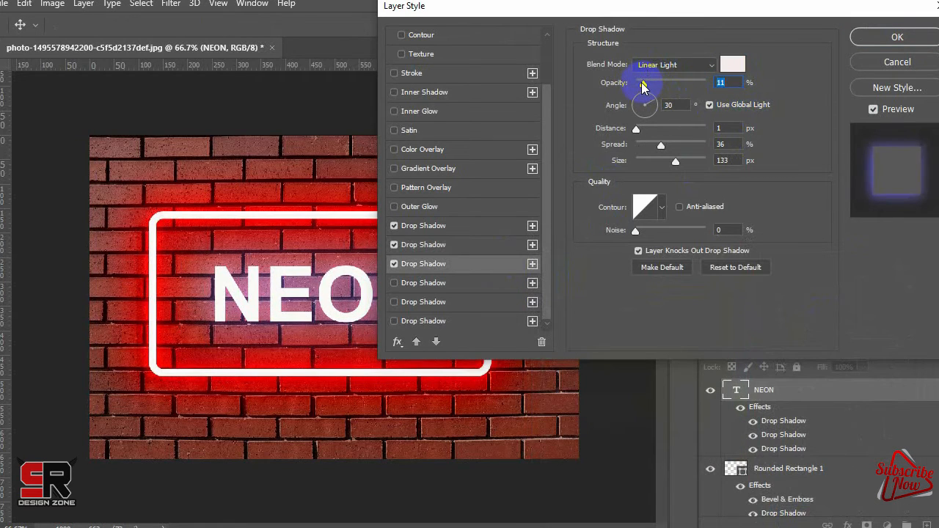
Enable the fourth drop shadow on the NEON text and recolour it to black 000000
left_click(473, 286)
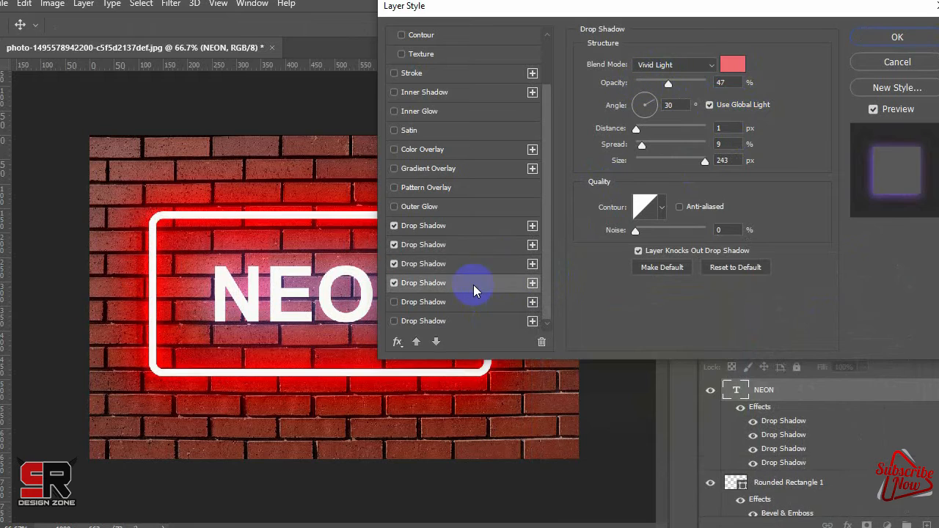
left_click(732, 64)
left_click(713, 466)
left_click(871, 274)
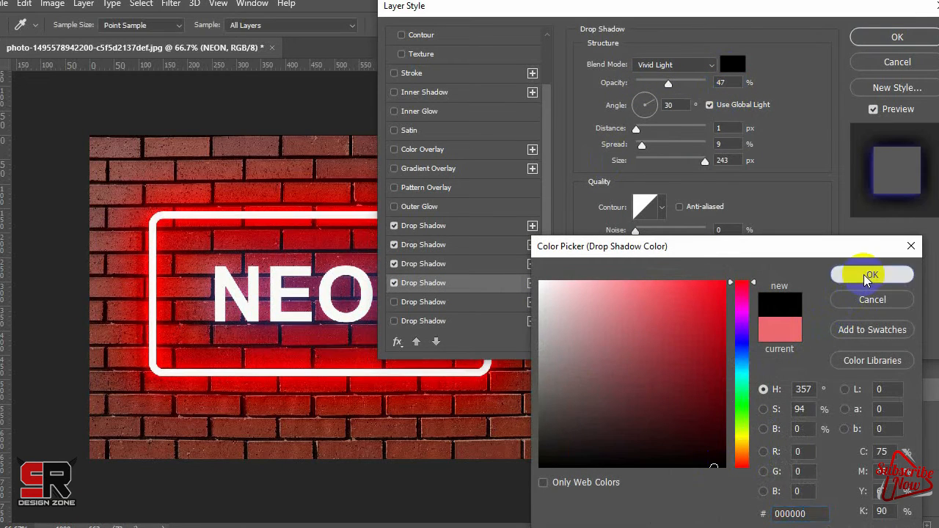
Set the fourth drop shadow to Linear Light at 19% opacity, with distance 8 px, spread 0% and size 1 px
left_click_drag(635, 128, 641, 128)
left_click(638, 161)
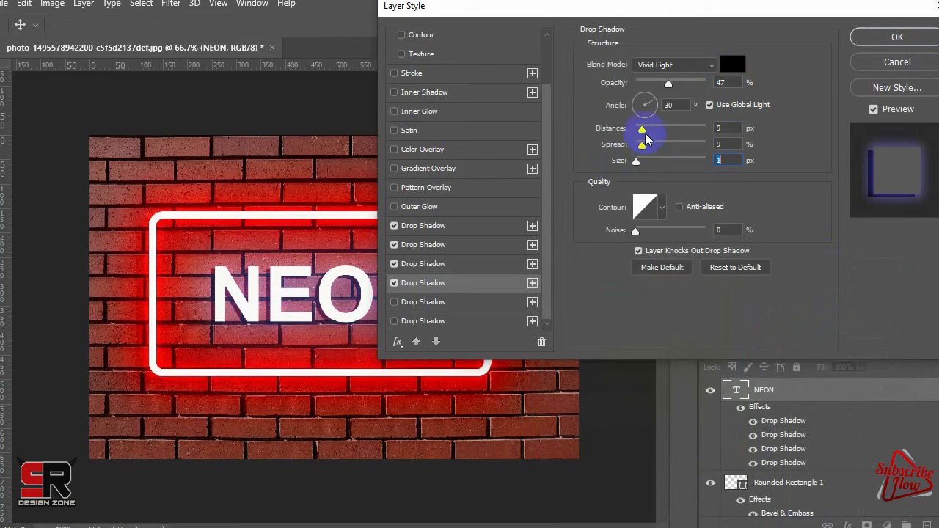
left_click_drag(641, 129, 642, 133)
left_click_drag(668, 84, 649, 91)
left_click(673, 66)
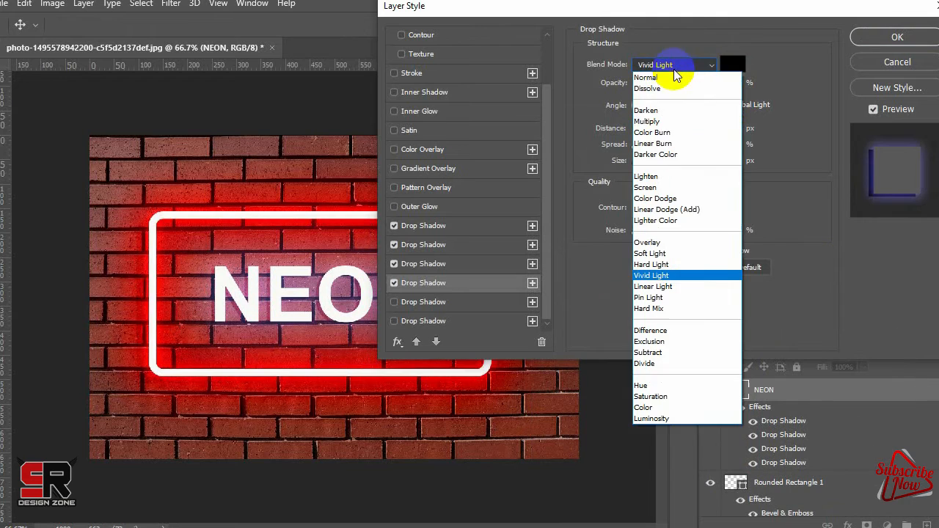
left_click(670, 288)
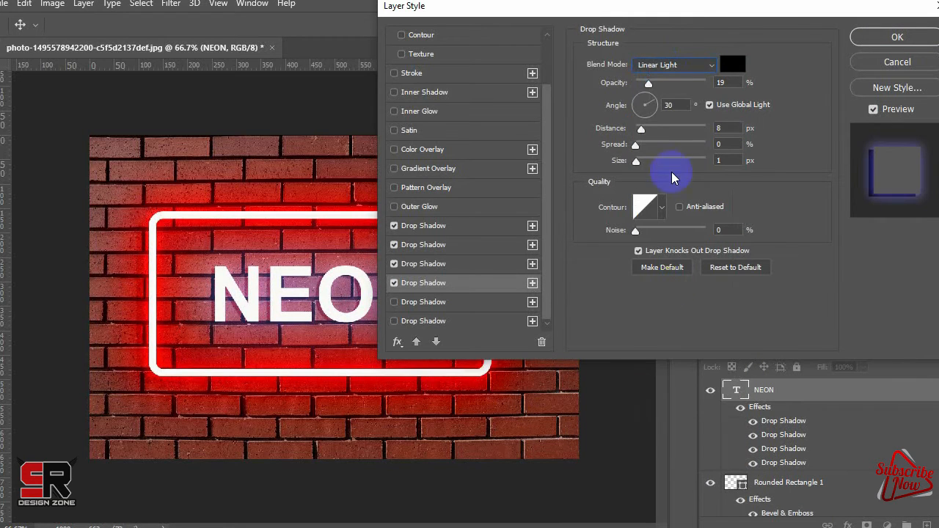
Recolour the NEON text's third drop shadow to the magenta e804f6
left_click(503, 266)
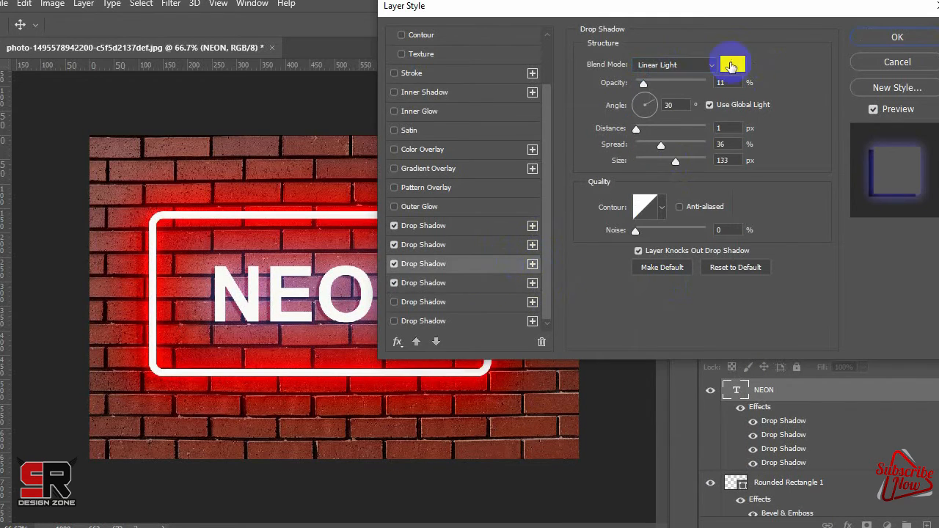
left_click(732, 65)
left_click(742, 314)
left_click(710, 298)
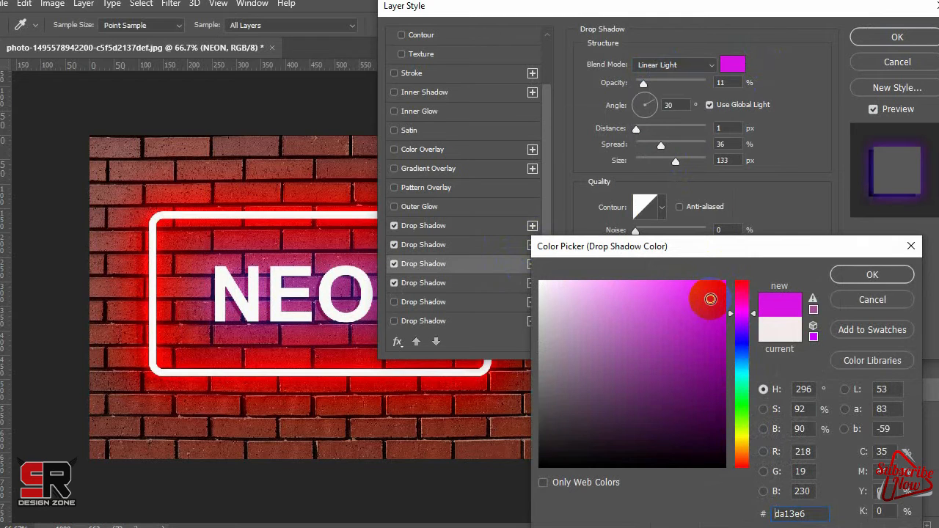
left_click(723, 286)
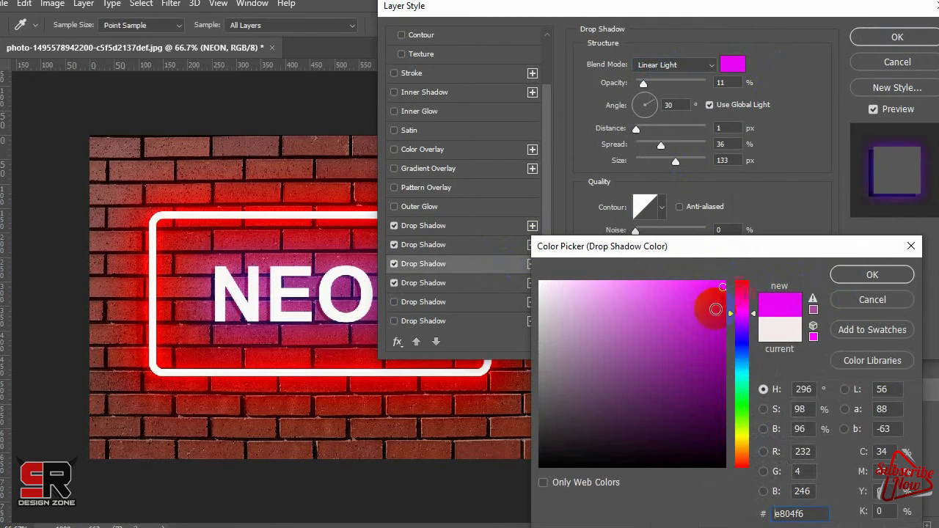
left_click(861, 275)
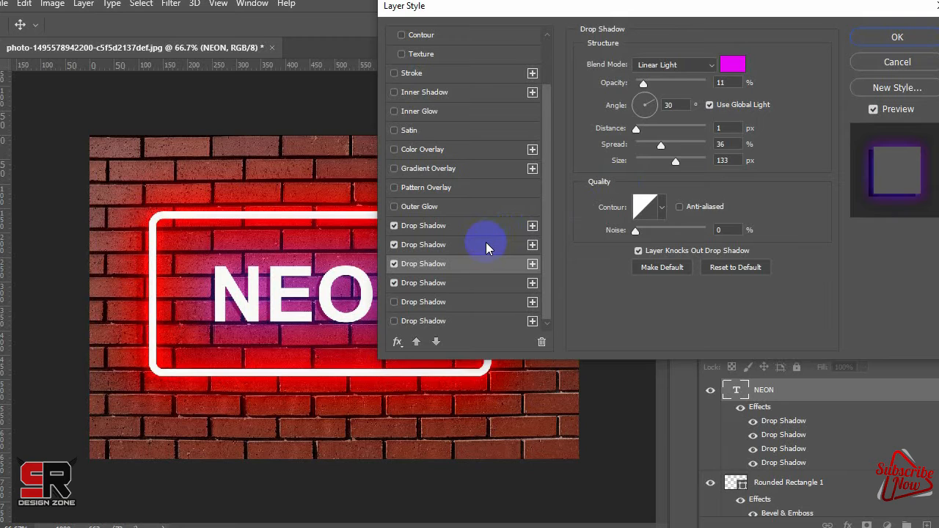
Recolour the NEON text's first drop shadow to the blue 4040da and set its distance to 15 px
left_click(486, 244)
left_click(486, 225)
left_click(732, 63)
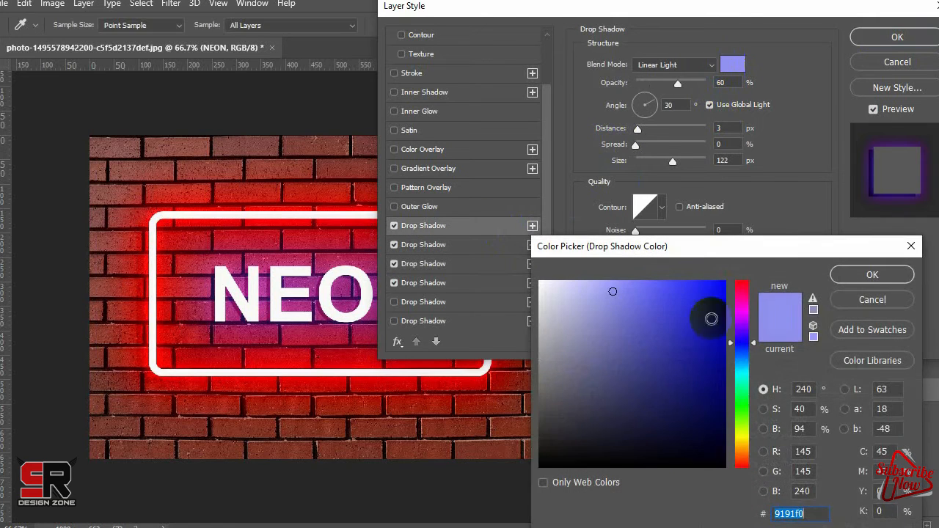
left_click(718, 332)
left_click(670, 308)
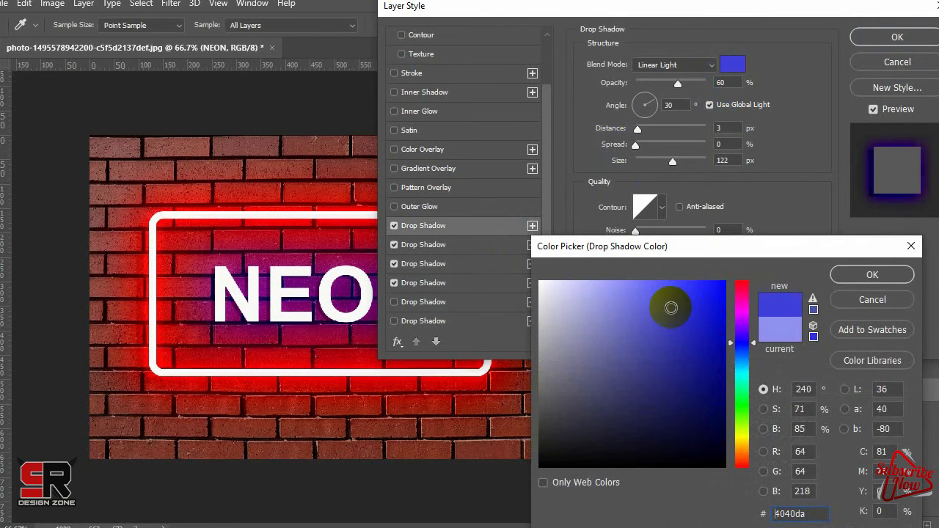
left_click(872, 275)
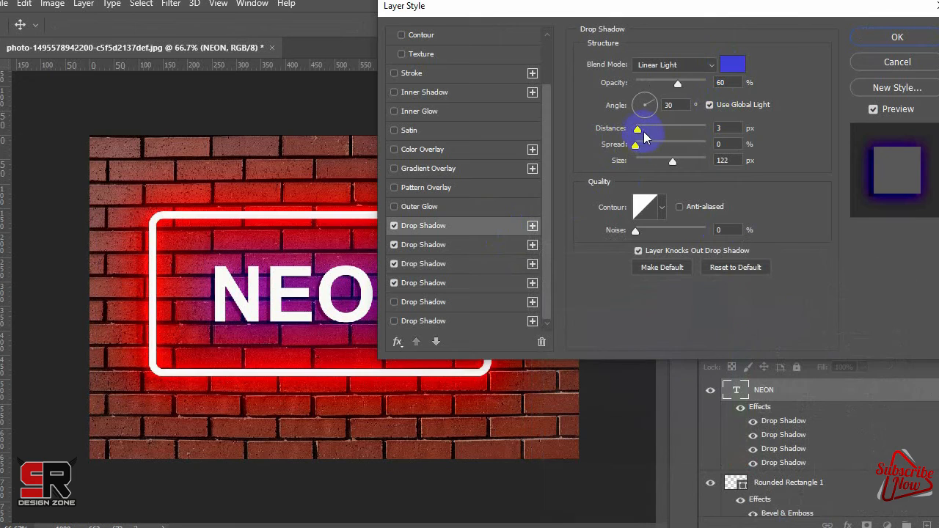
left_click_drag(640, 129, 647, 130)
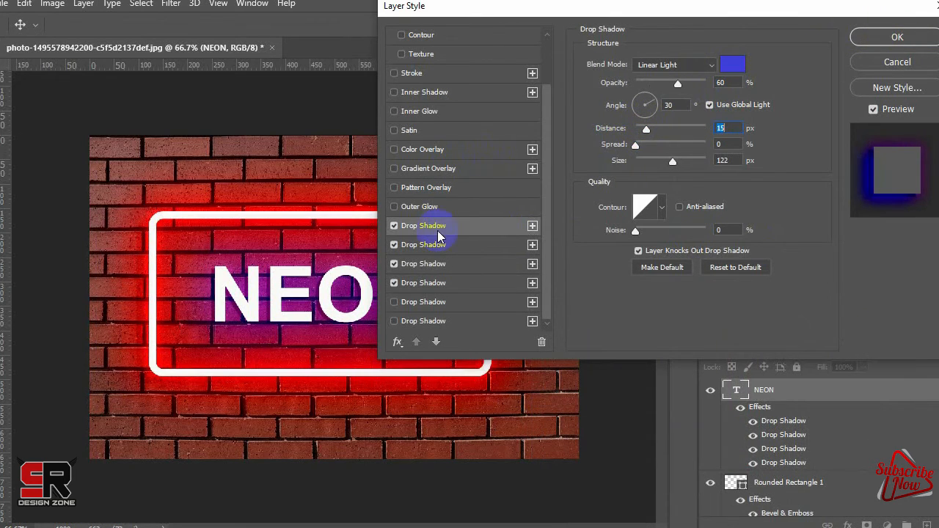
Add an outer glow in the near-white f6eef5 at 28% opacity to the NEON text and apply the layer style
left_click(421, 207)
left_click(617, 112)
left_click_drag(551, 299, 544, 287)
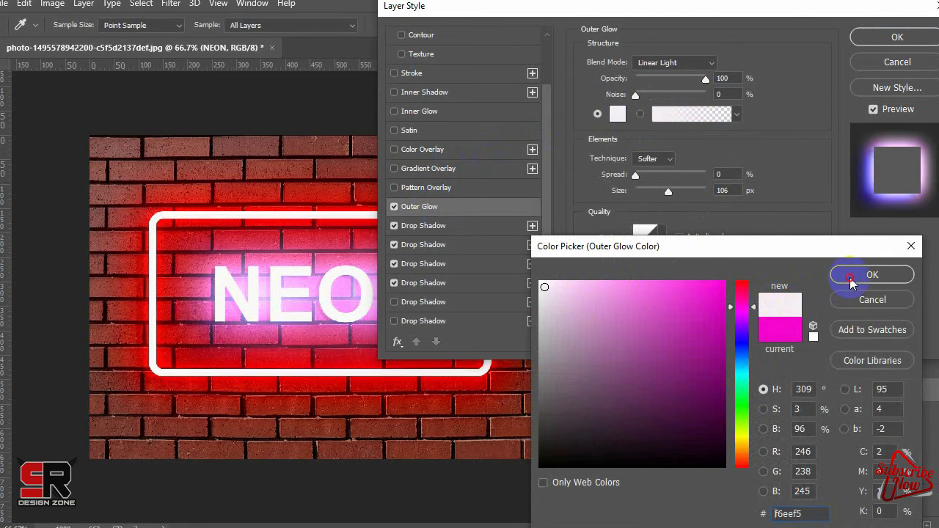
left_click(851, 279)
left_click(644, 78)
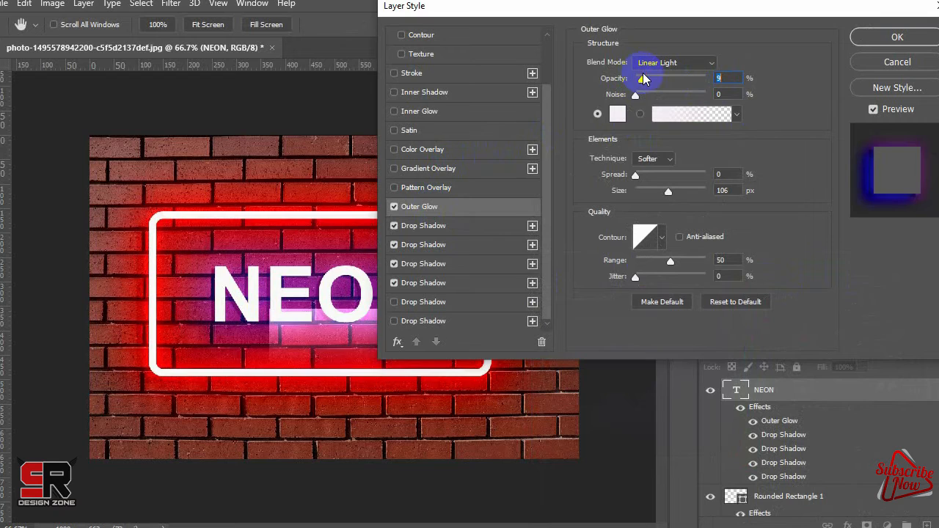
left_click_drag(649, 82, 656, 81)
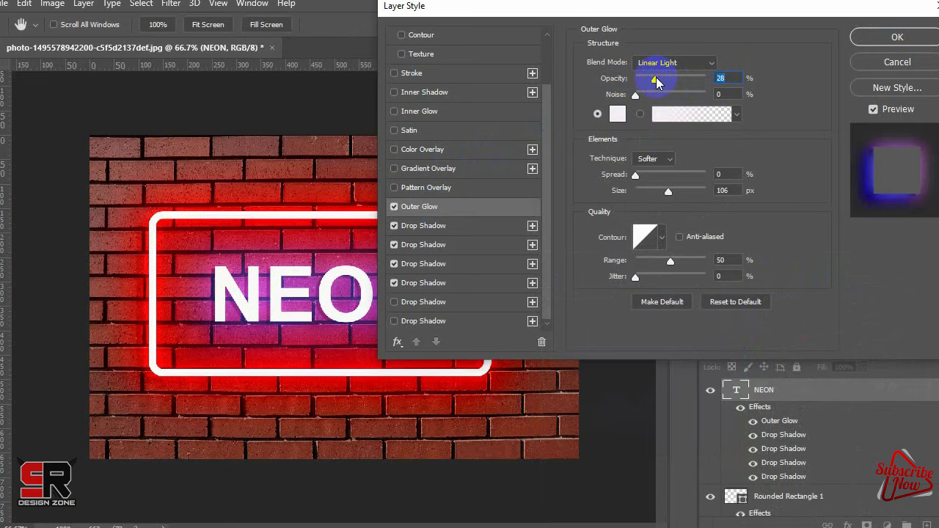
left_click(870, 38)
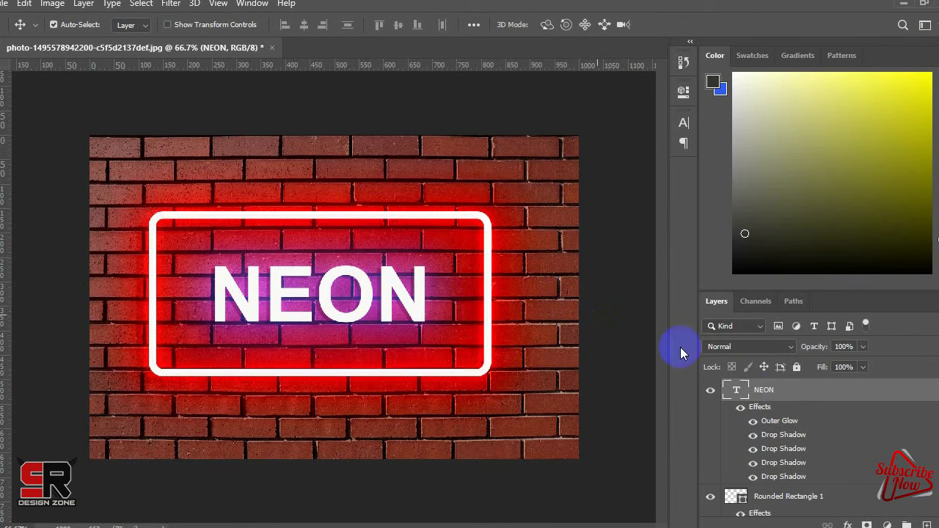
Enable an inner shadow on the NEON text layer, coloured eeeff3, with its opacity at 61%
right_click(770, 389)
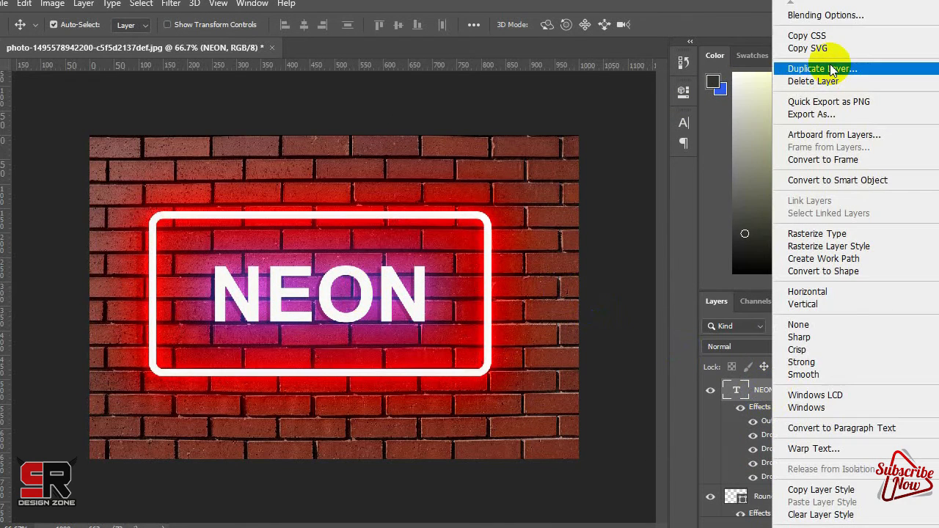
left_click(814, 16)
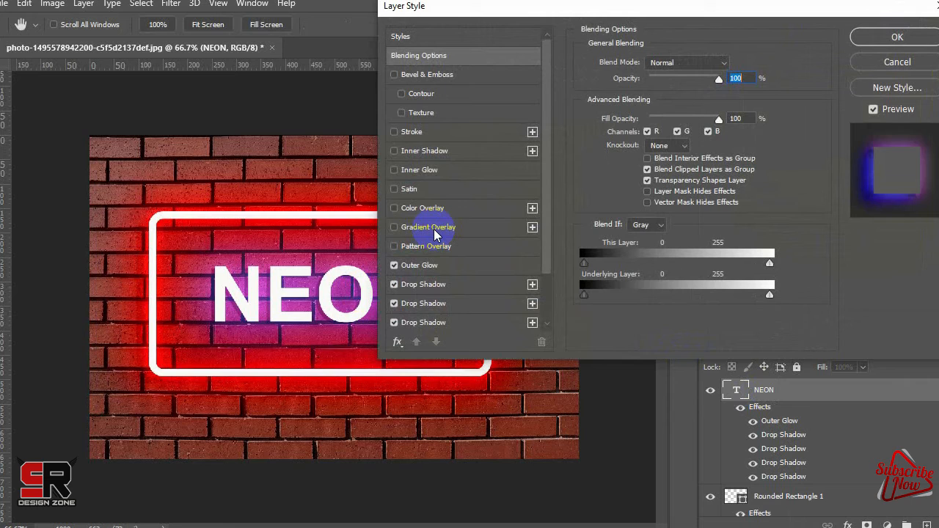
left_click(428, 155)
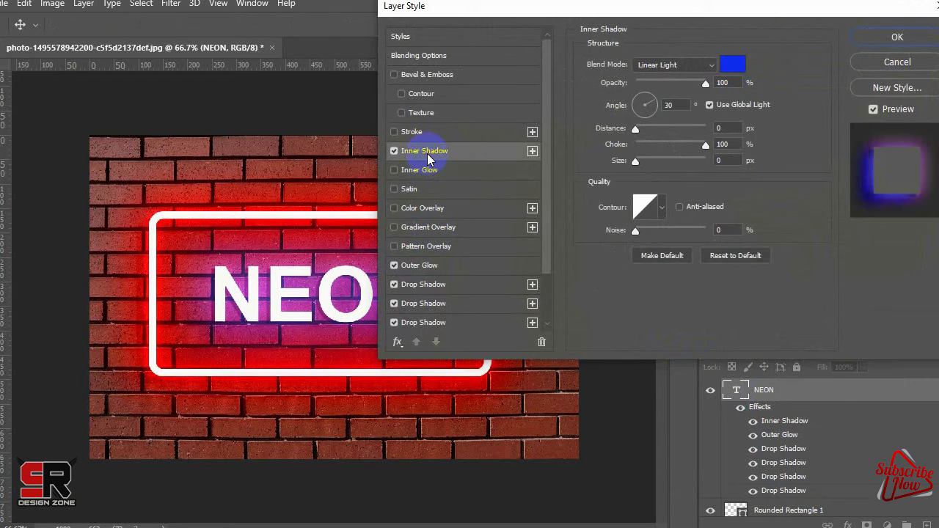
left_click(736, 68)
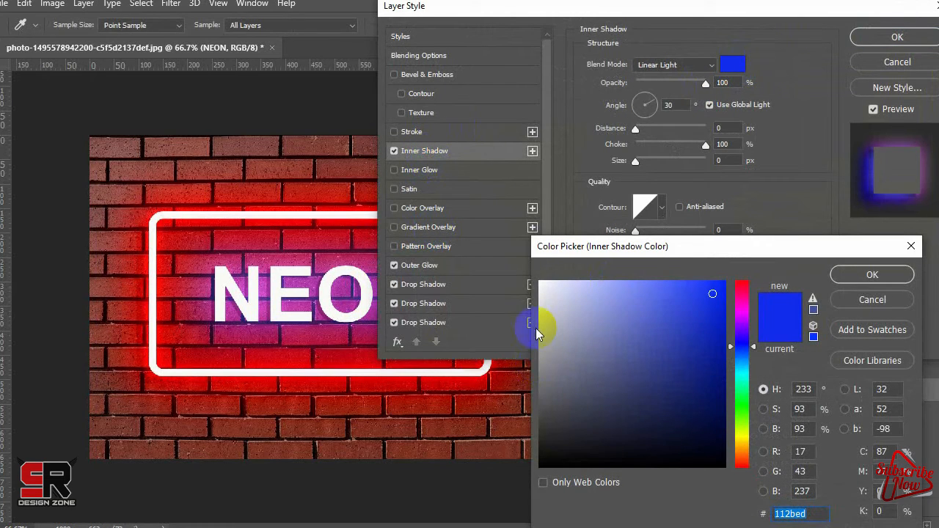
left_click(542, 289)
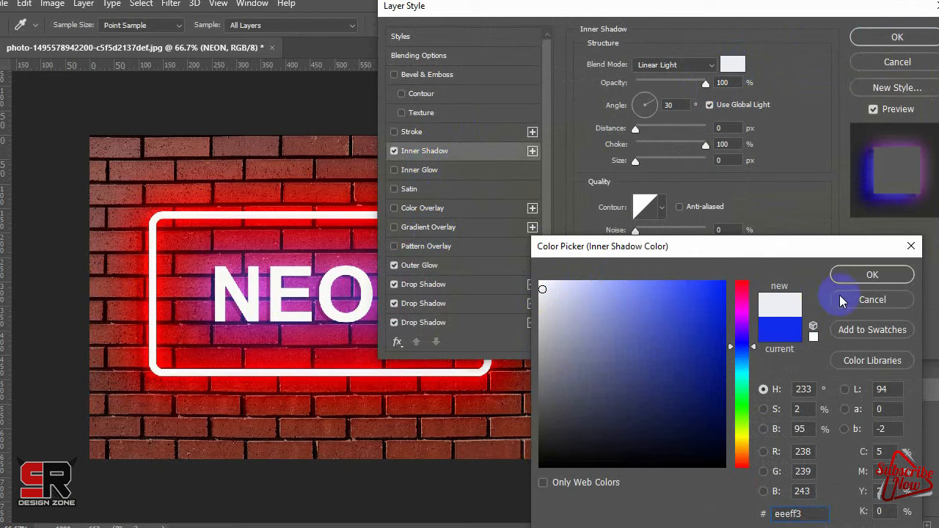
left_click(851, 274)
left_click(675, 83)
left_click_drag(681, 87, 685, 85)
Recolour the NEON text's inner shadow to the blue 0721e6 and apply the layer style
left_click(736, 76)
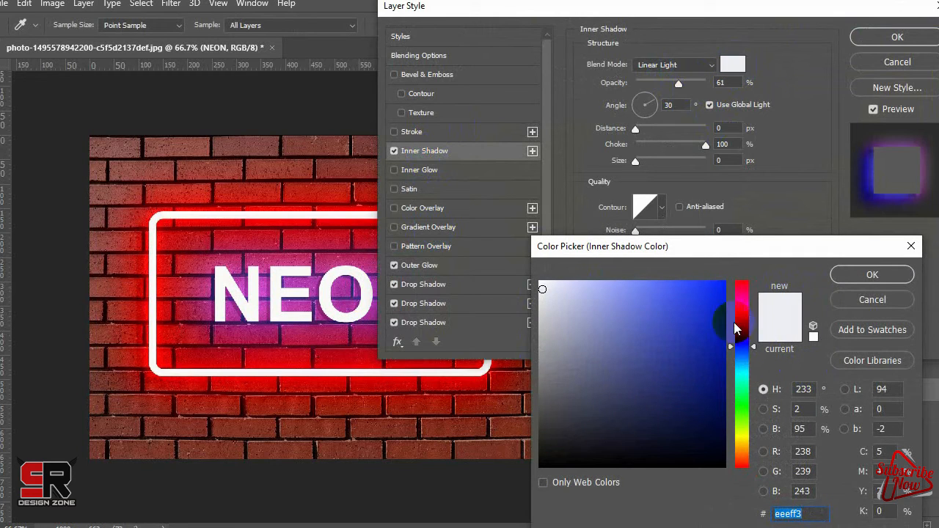
left_click(710, 298)
left_click(720, 298)
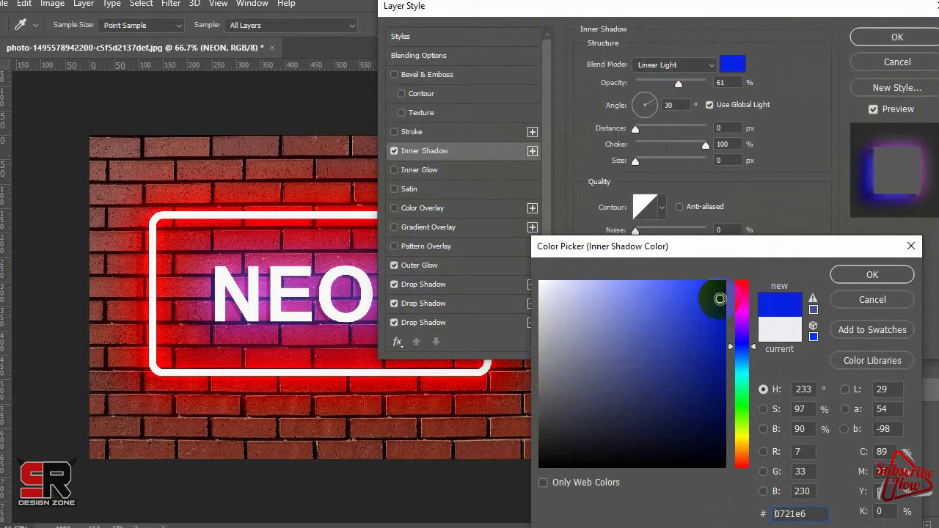
left_click(875, 275)
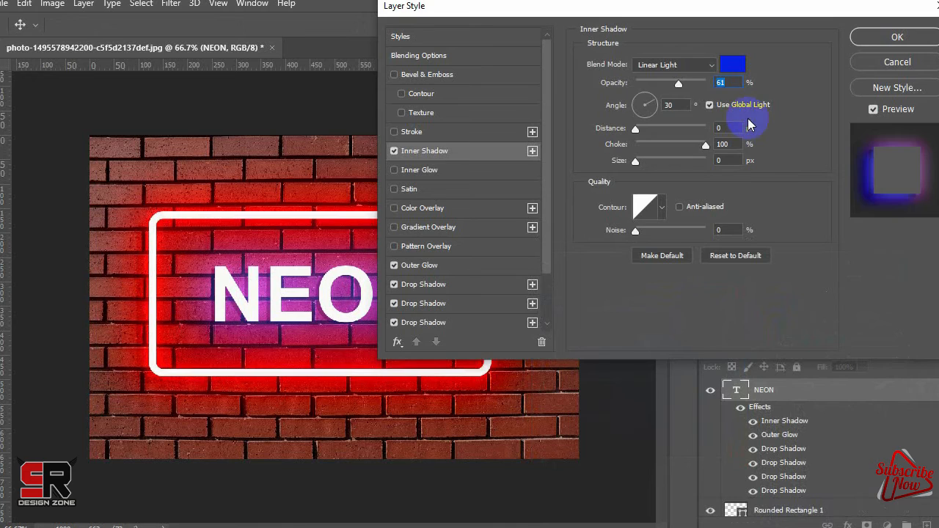
key("Return")
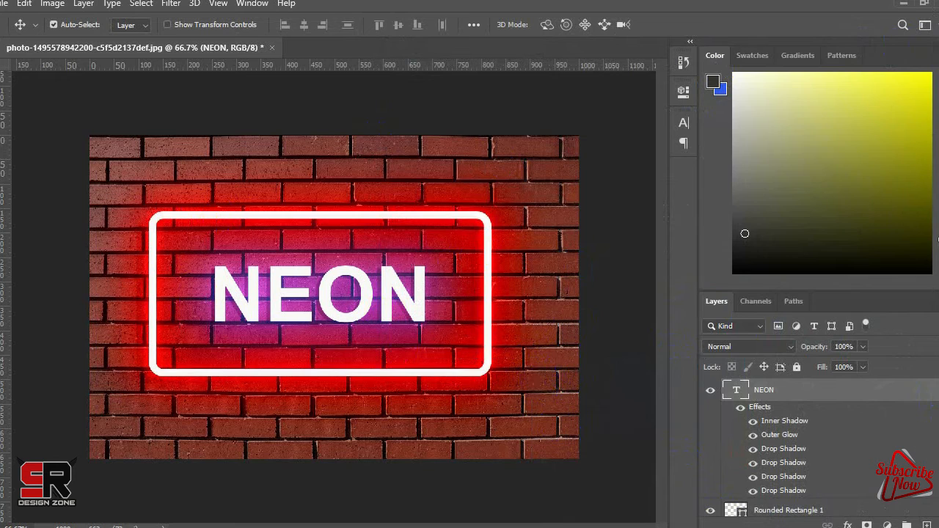
Add a Hue/Saturation adjustment layer directly above the brick wall's Layer 1 and turn on Colorize
scroll(817, 440, "down", 5)
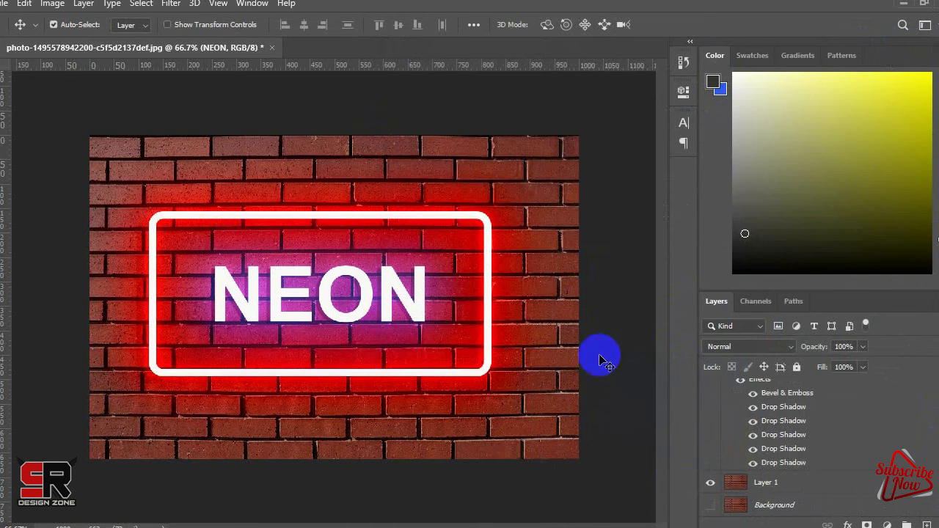
left_click(834, 486)
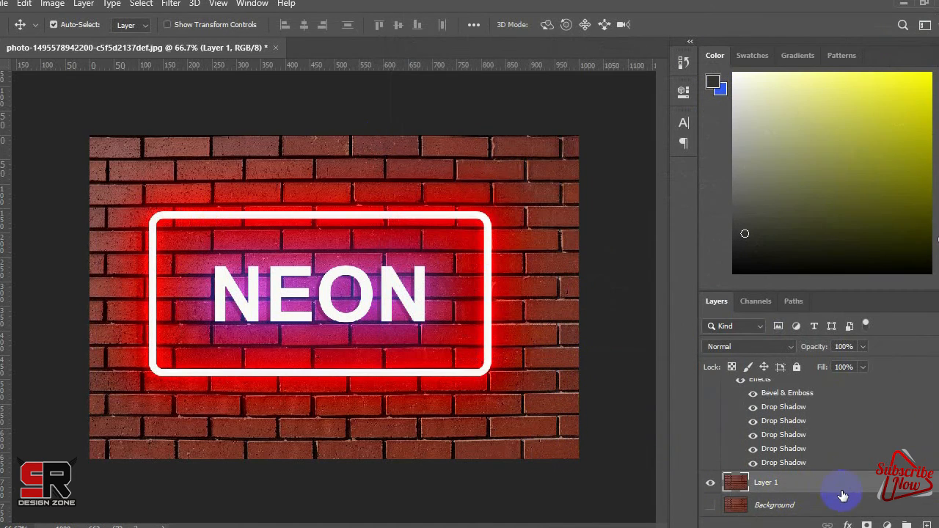
left_click(887, 523)
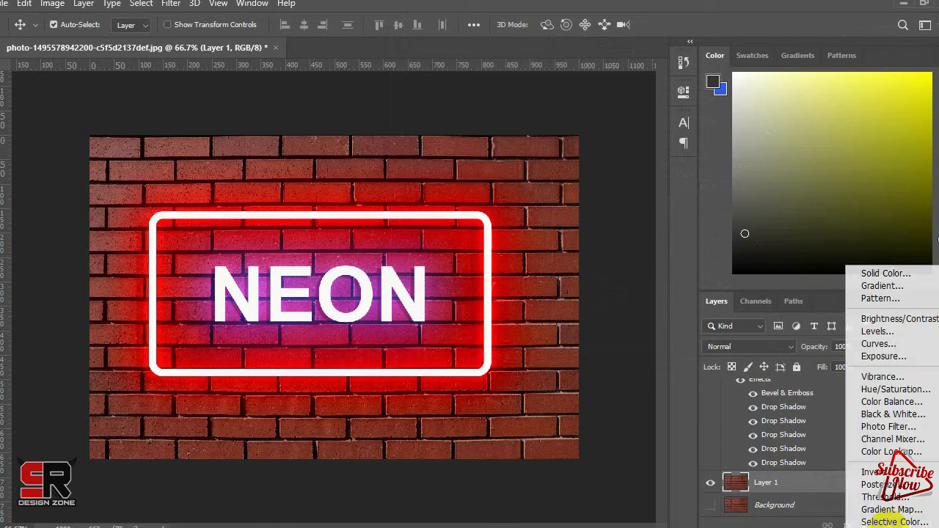
left_click(883, 390)
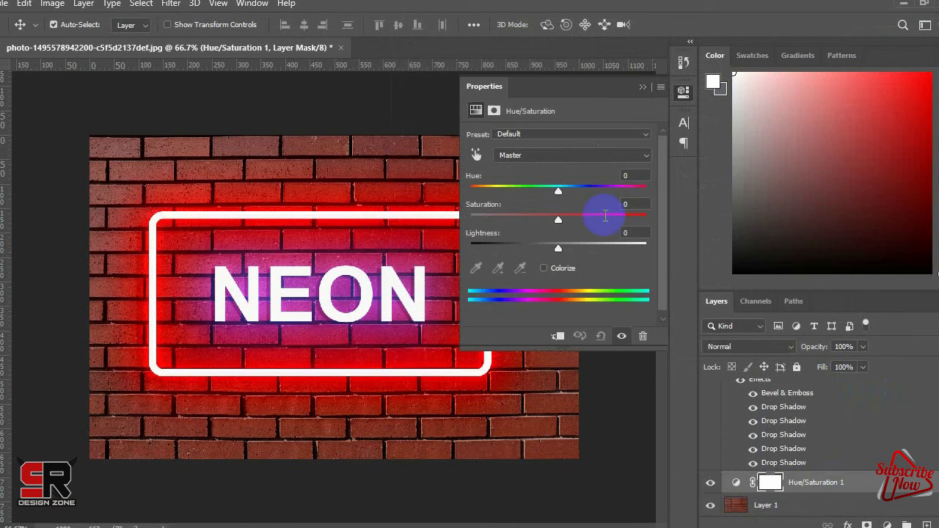
left_click(543, 268)
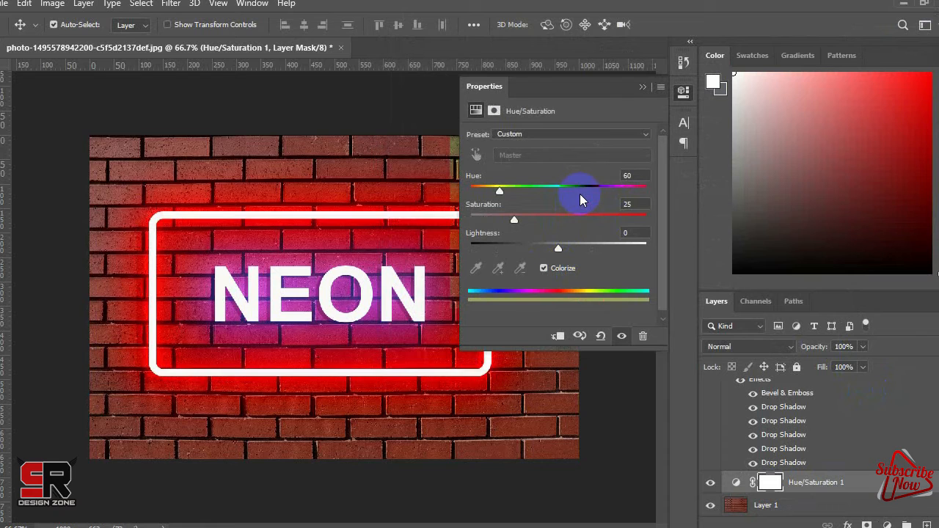
Try a pinkish-purple hue on the brick wall and delete the Hue/Saturation 1 adjustment layer
left_click(593, 189)
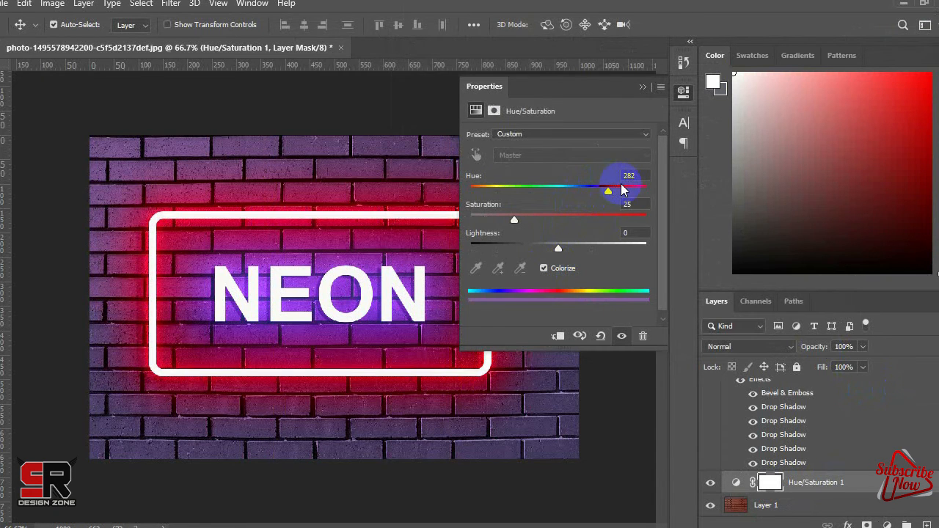
left_click(642, 88)
left_click_drag(880, 490, 938, 526)
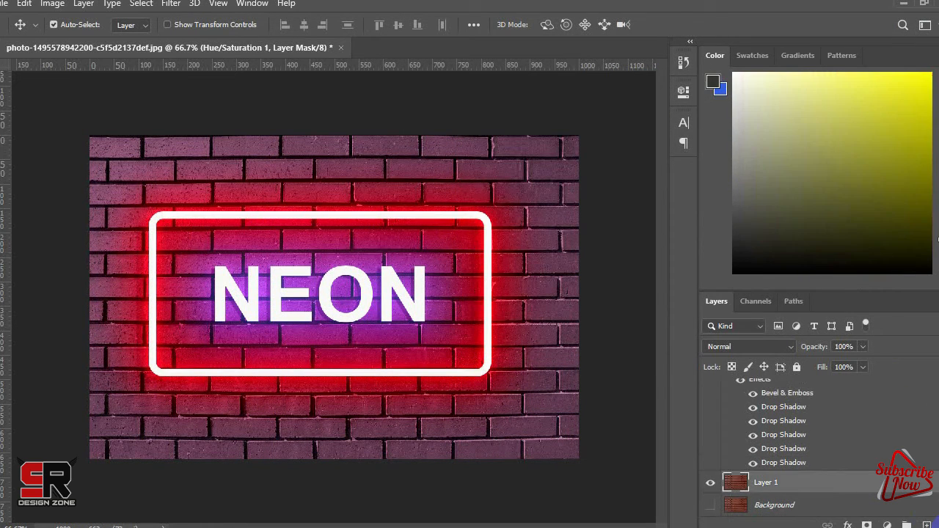
Add a Curves adjustment layer directly above Layer 1 and pull the RGB curve's midpoint down to darken the brick wall
left_click(887, 525)
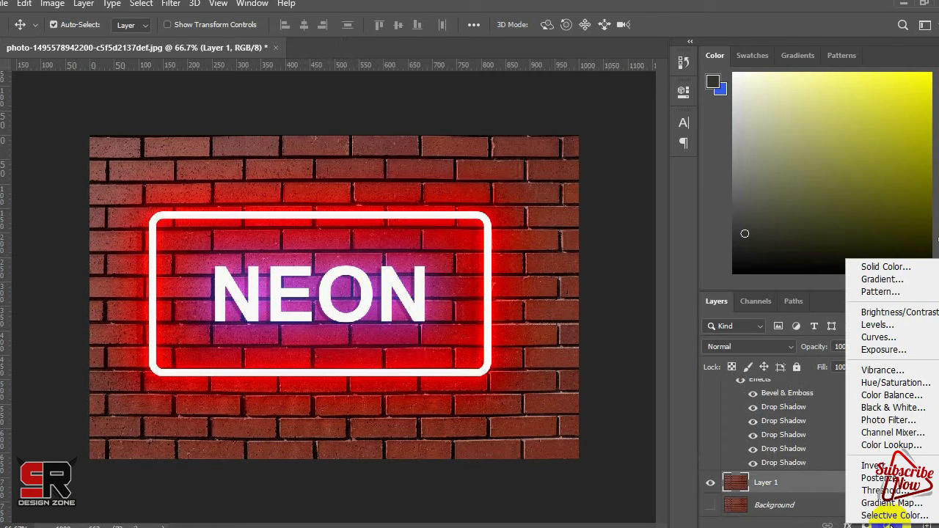
left_click(885, 339)
left_click(570, 244)
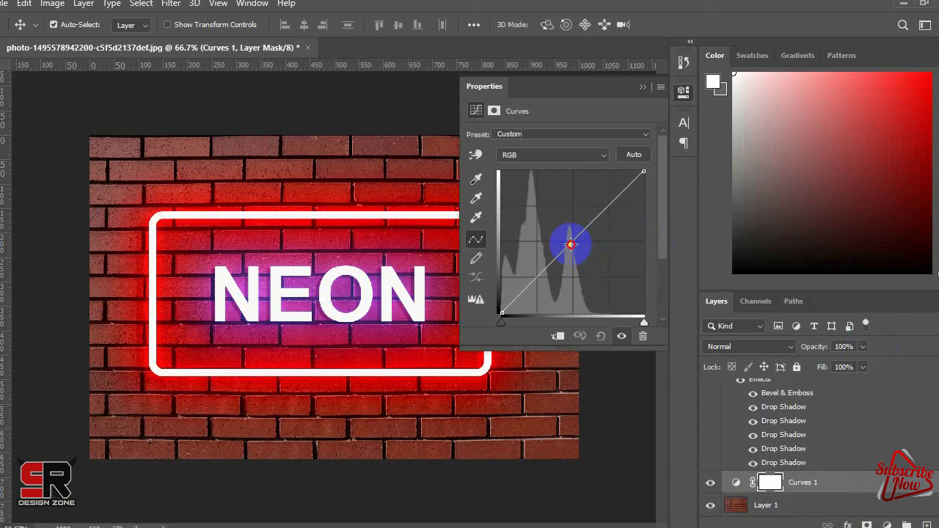
left_click_drag(583, 251, 586, 254)
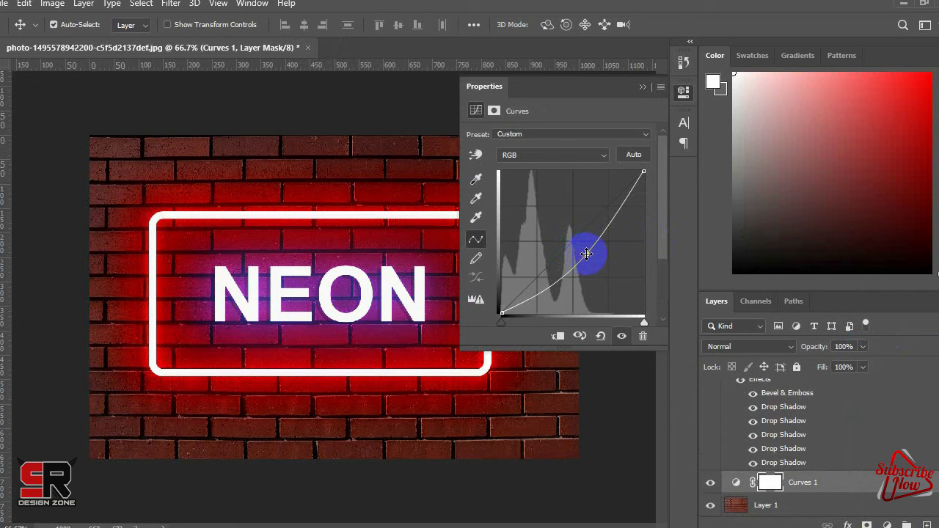
left_click_drag(586, 254, 593, 255)
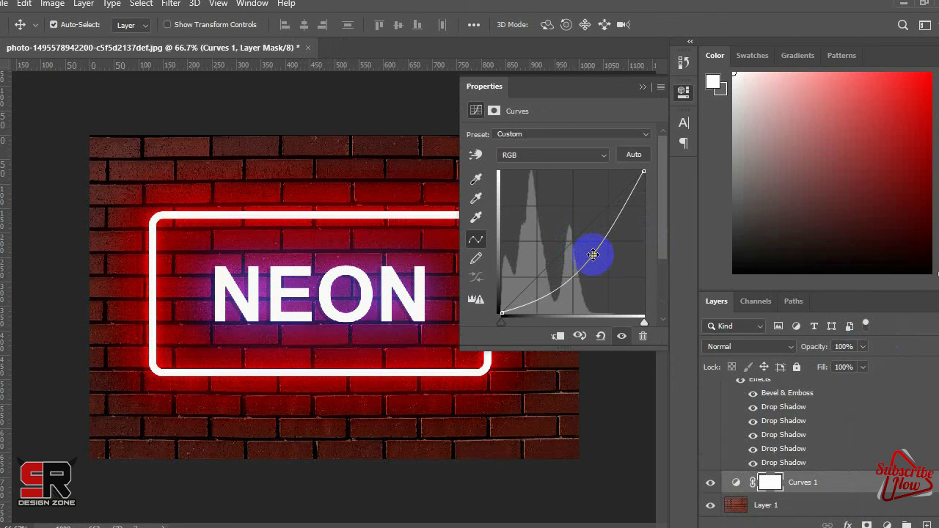
left_click(644, 87)
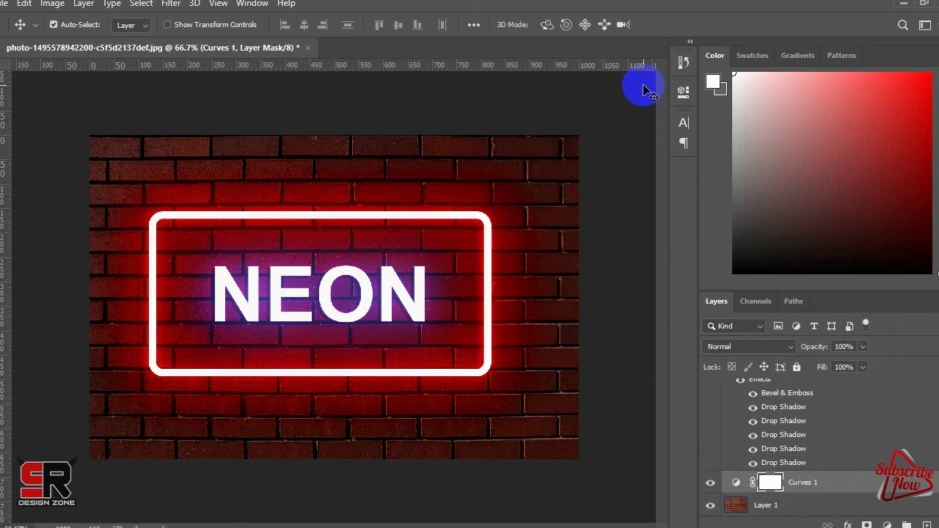